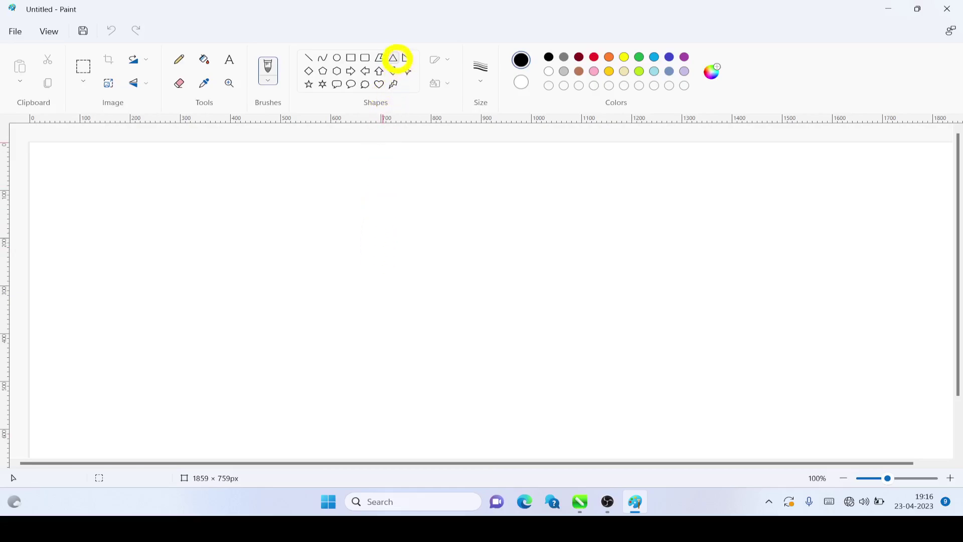
# Draw a black outlined triangle about 274 × 262 px, then zoom to 200% so it fills the view
pyautogui.click(394, 57)
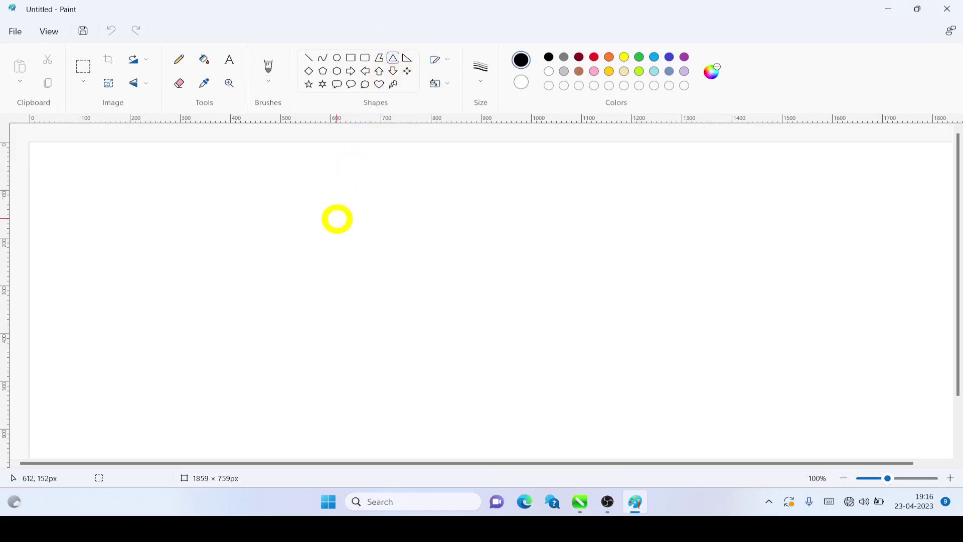
pyautogui.moveTo(335, 232); pyautogui.dragTo(473, 357)
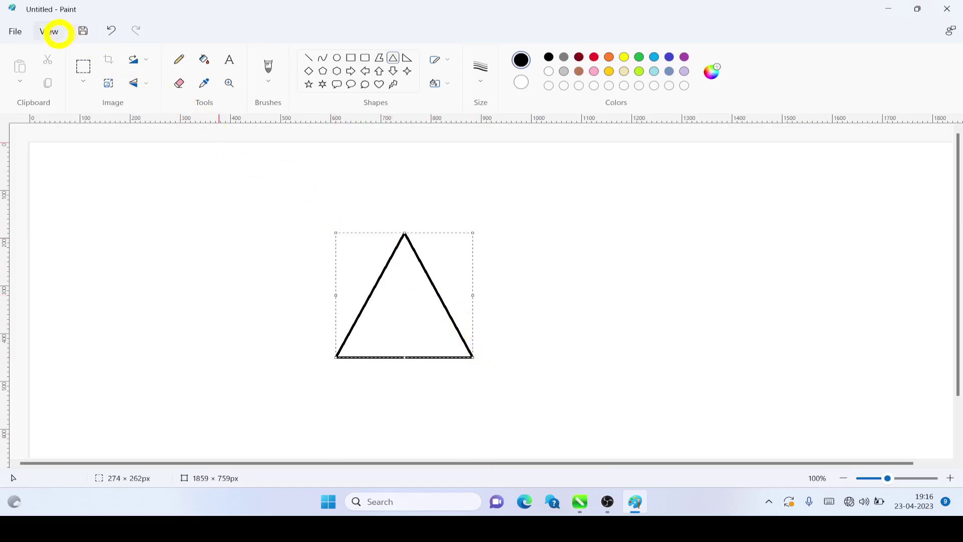
pyautogui.click(949, 478)
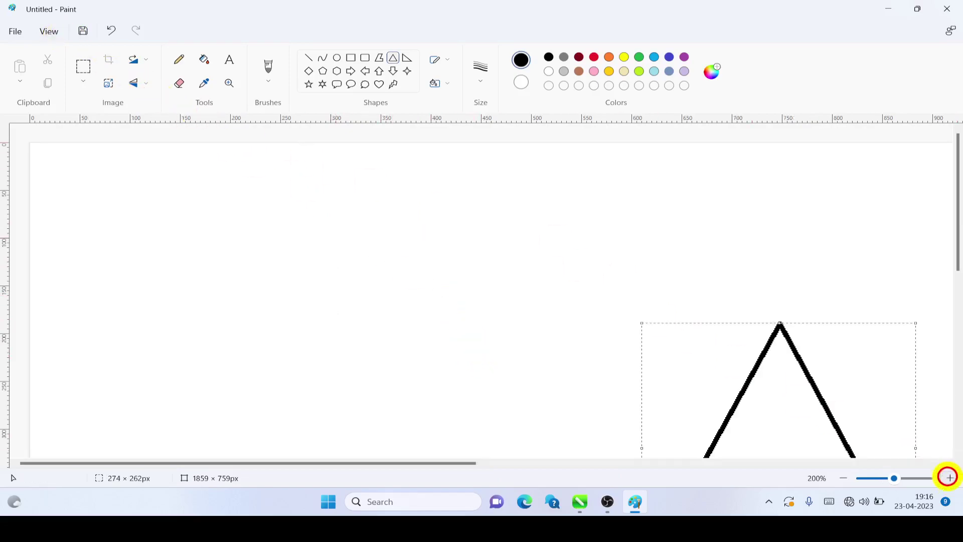
pyautogui.moveTo(465, 462); pyautogui.dragTo(601, 461)
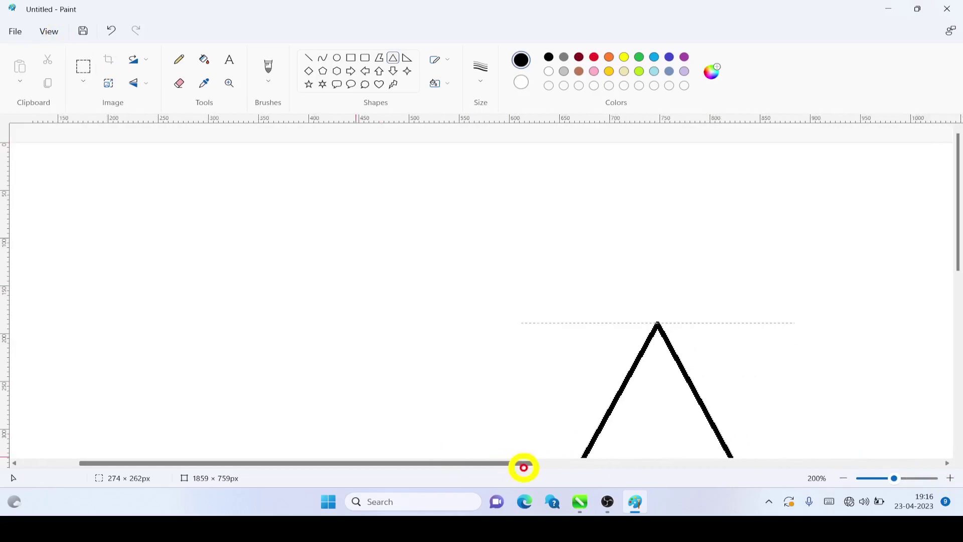
pyautogui.scroll(-3, 602, 461)
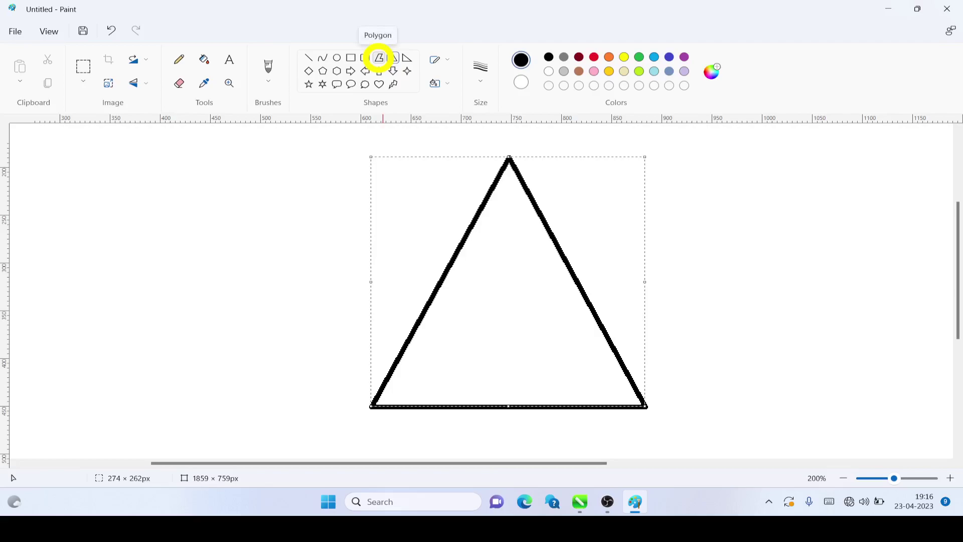
# Use the Polygon tool to draw a twisted inner left side and base from the triangle's apex, discarding a stray first line
pyautogui.click(379, 58)
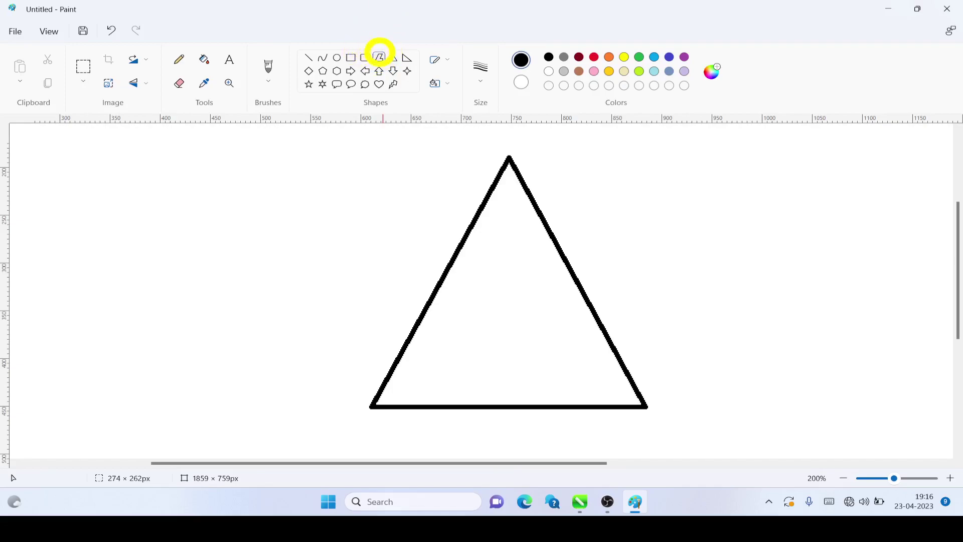
pyautogui.click(380, 56)
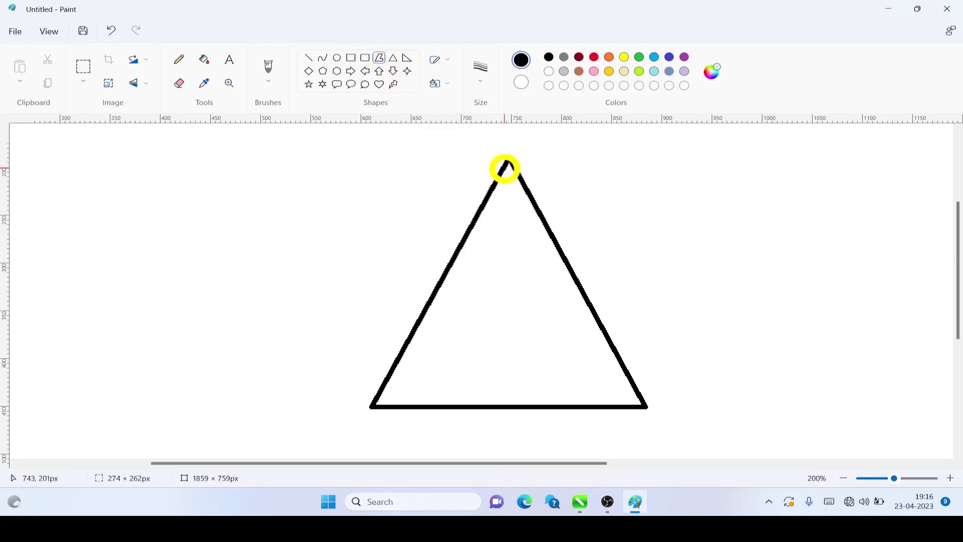
pyautogui.moveTo(506, 168); pyautogui.dragTo(465, 284)
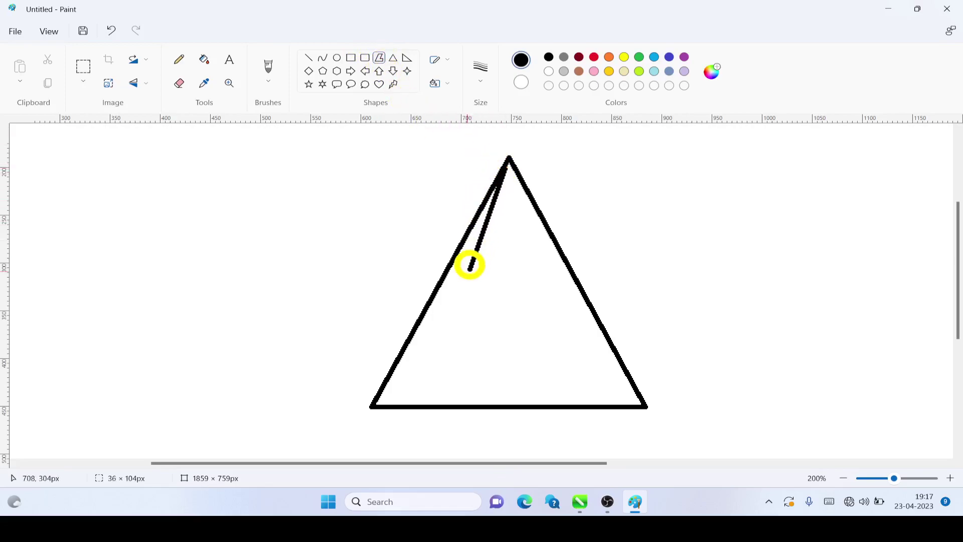
pyautogui.press('Escape')
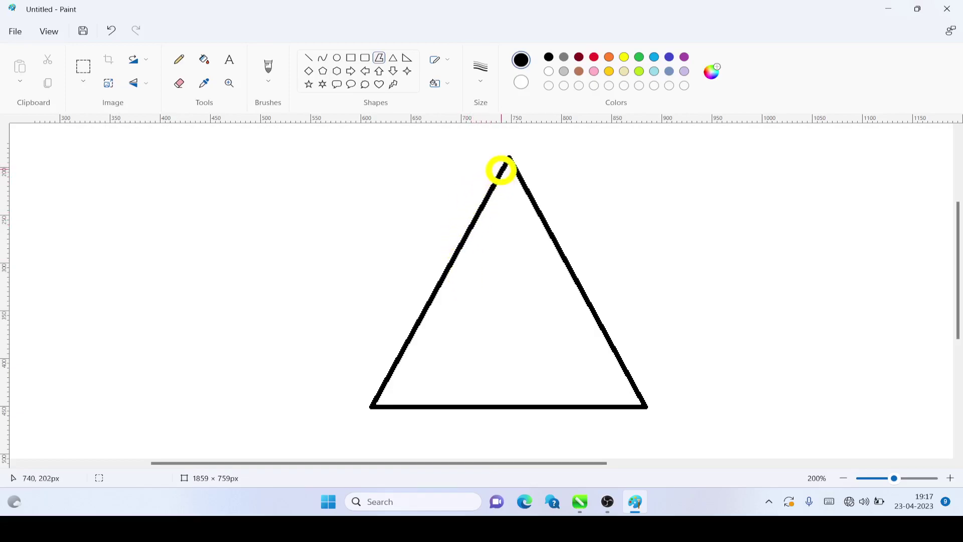
pyautogui.moveTo(501, 170); pyautogui.dragTo(388, 400)
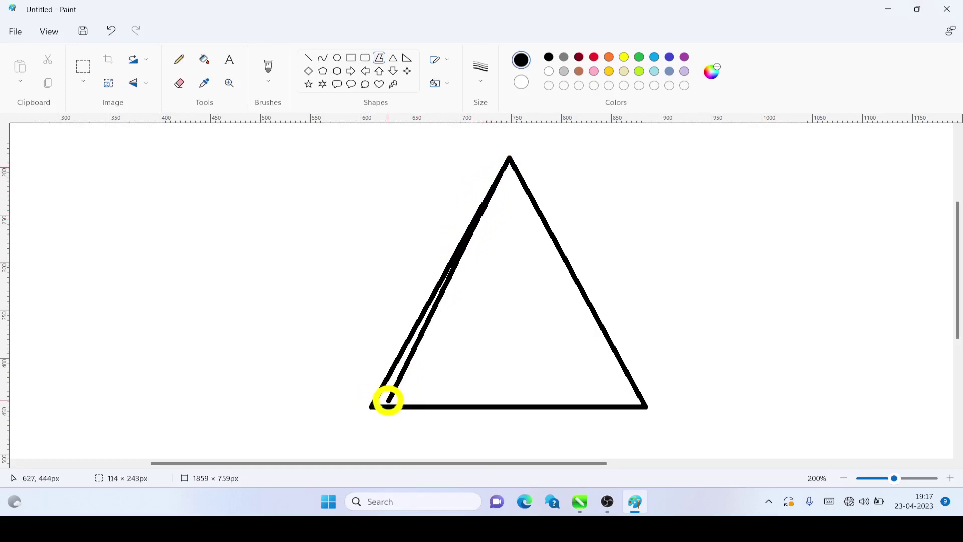
pyautogui.moveTo(388, 400); pyautogui.dragTo(386, 406)
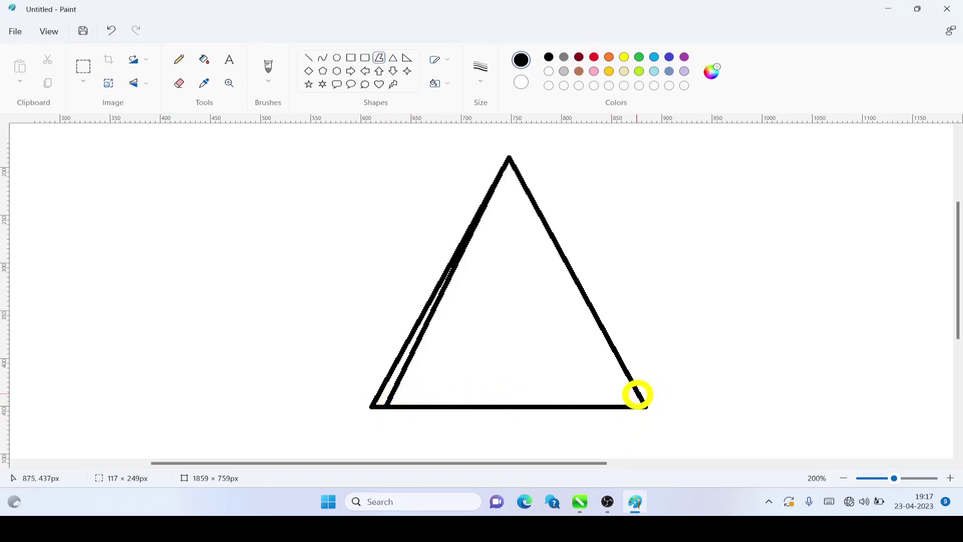
pyautogui.click(637, 395)
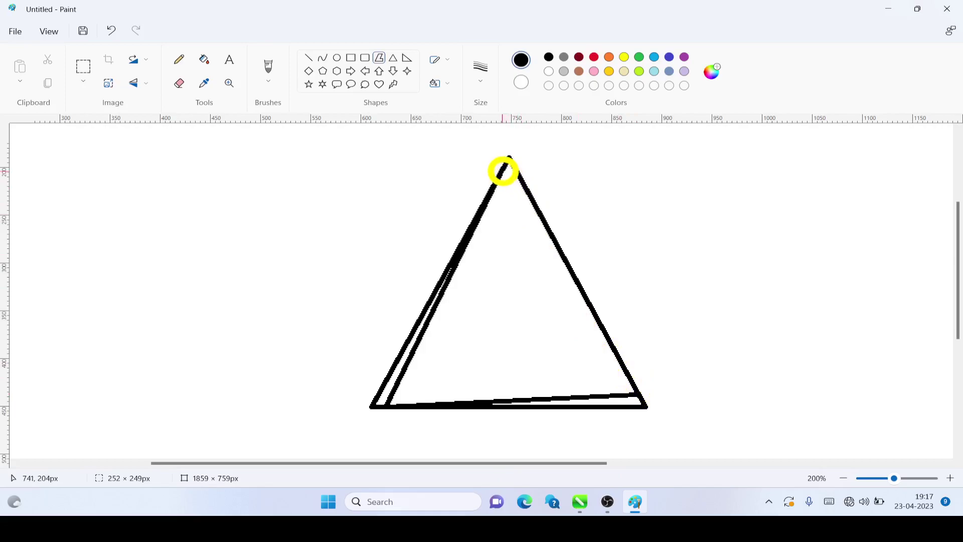
# Close the second triangle at the apex and draw a third, slightly rotated triangle inside it
pyautogui.click(503, 171)
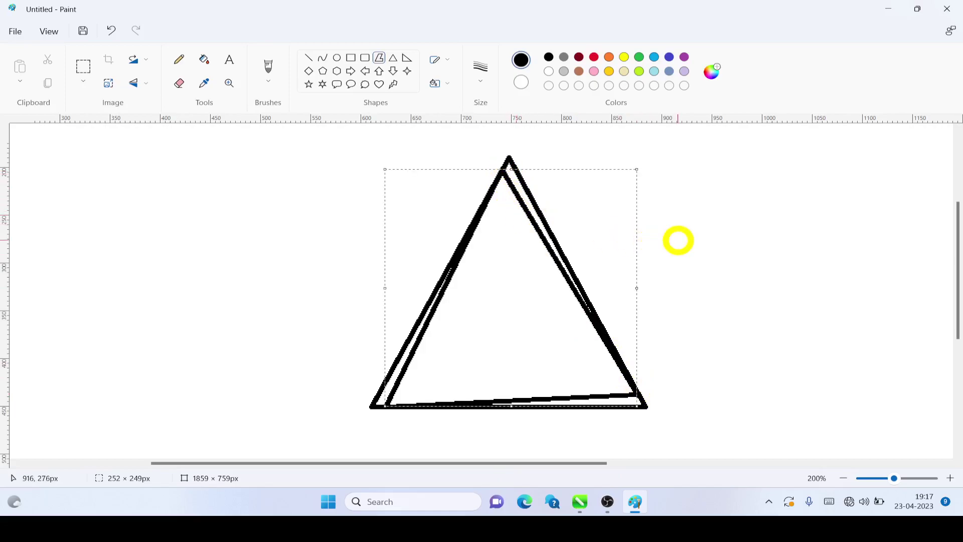
pyautogui.click(678, 240)
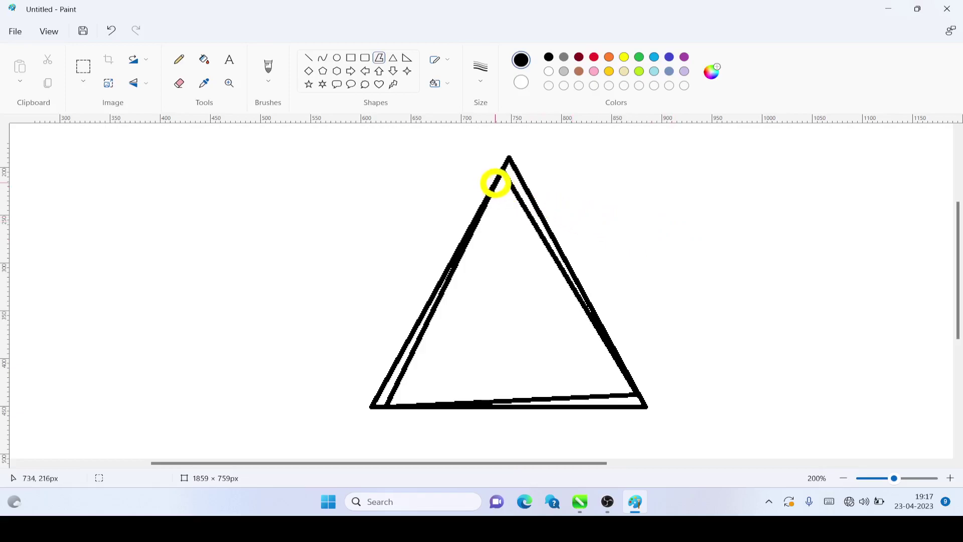
pyautogui.moveTo(495, 183); pyautogui.dragTo(403, 405)
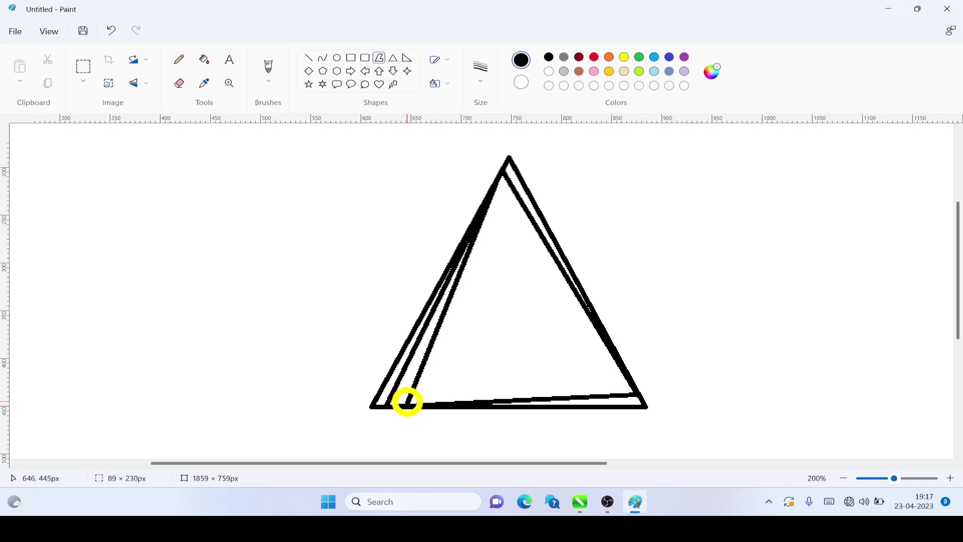
pyautogui.moveTo(403, 405); pyautogui.dragTo(406, 403)
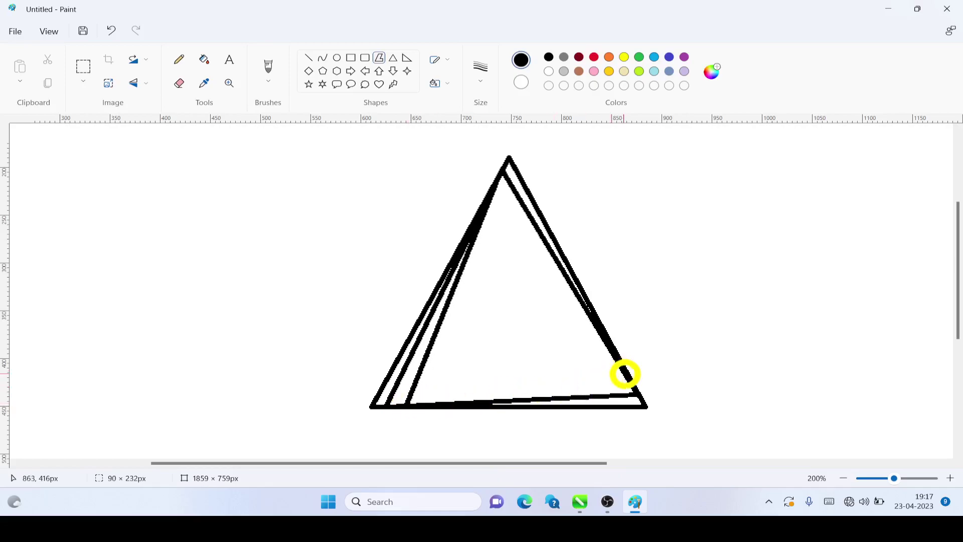
pyautogui.click(619, 371)
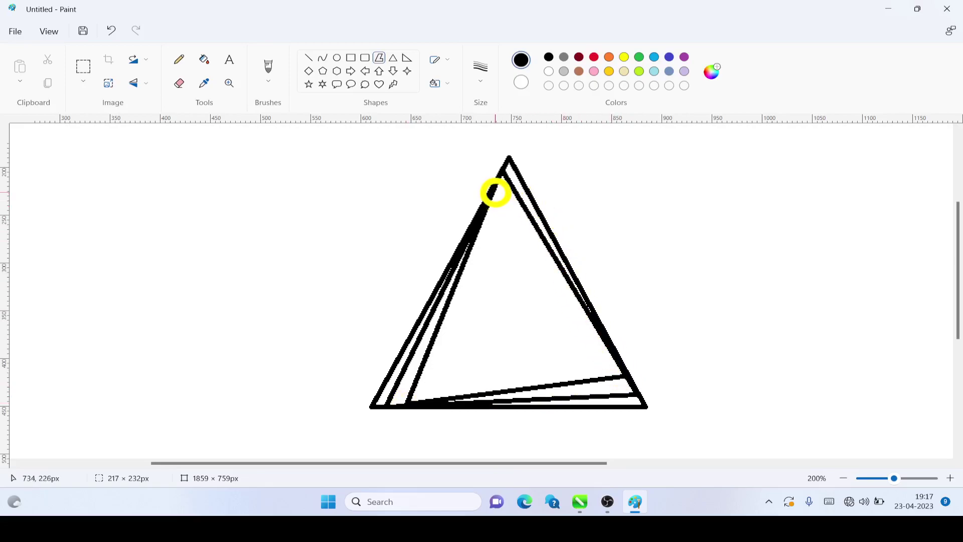
pyautogui.click(495, 189)
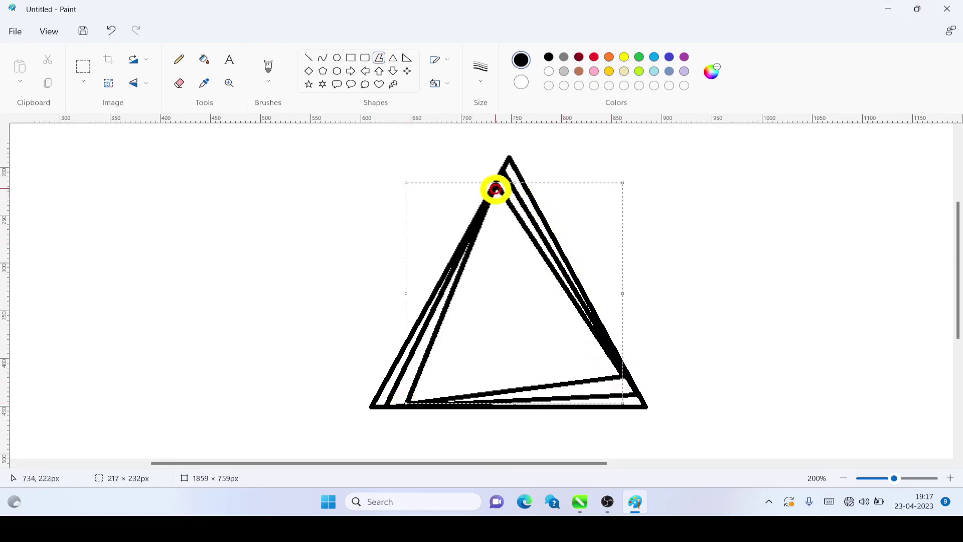
pyautogui.click(514, 207)
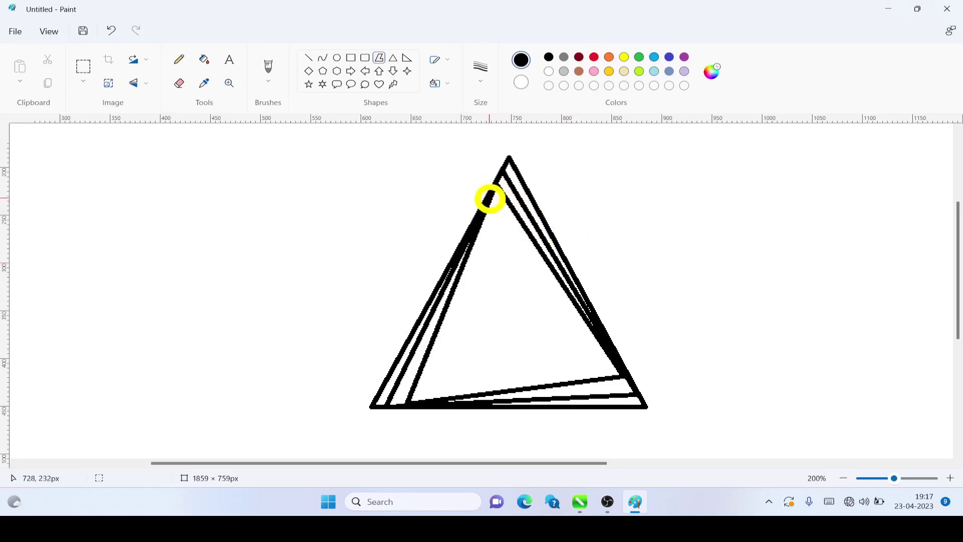
# Draw a fourth twisted triangle inside the third and start the fifth triangle's left side
pyautogui.moveTo(495, 191); pyautogui.dragTo(431, 399)
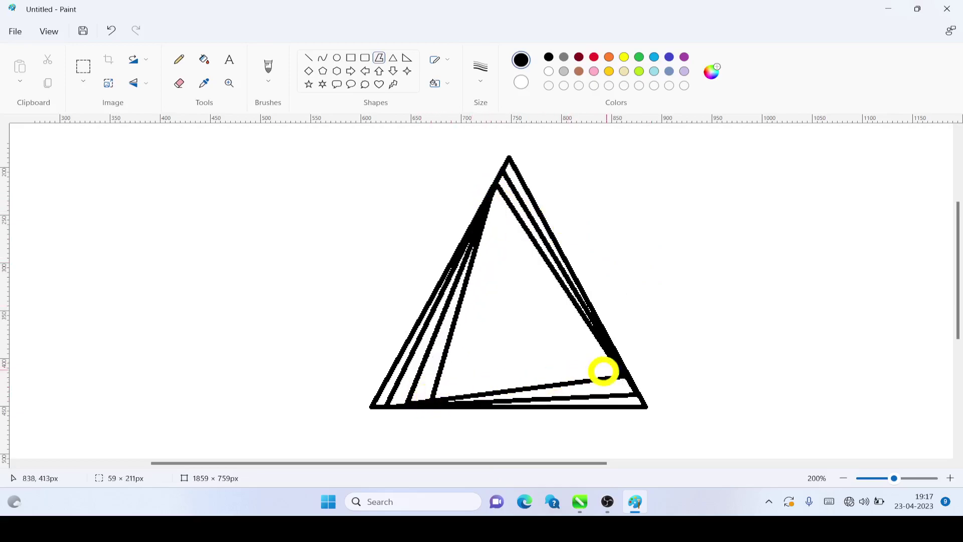
pyautogui.click(606, 359)
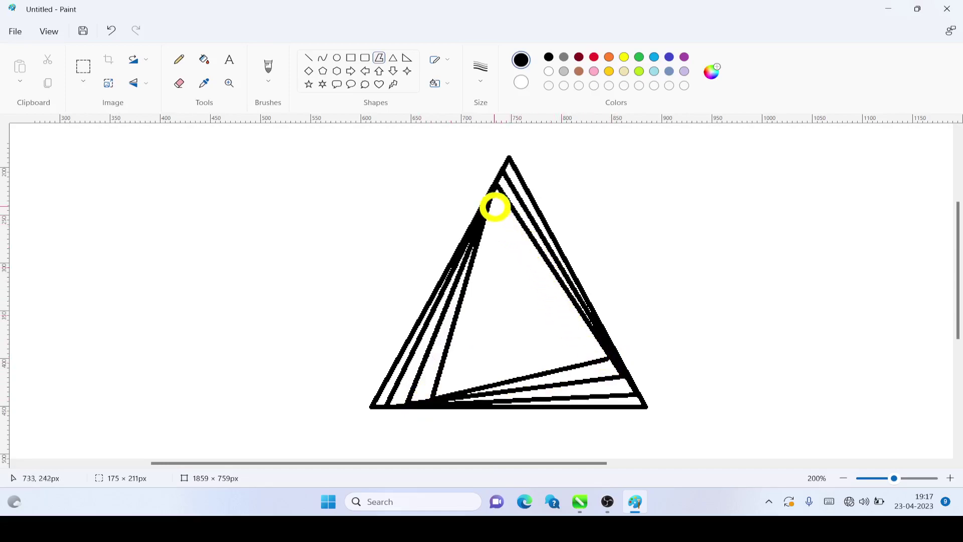
pyautogui.click(494, 200)
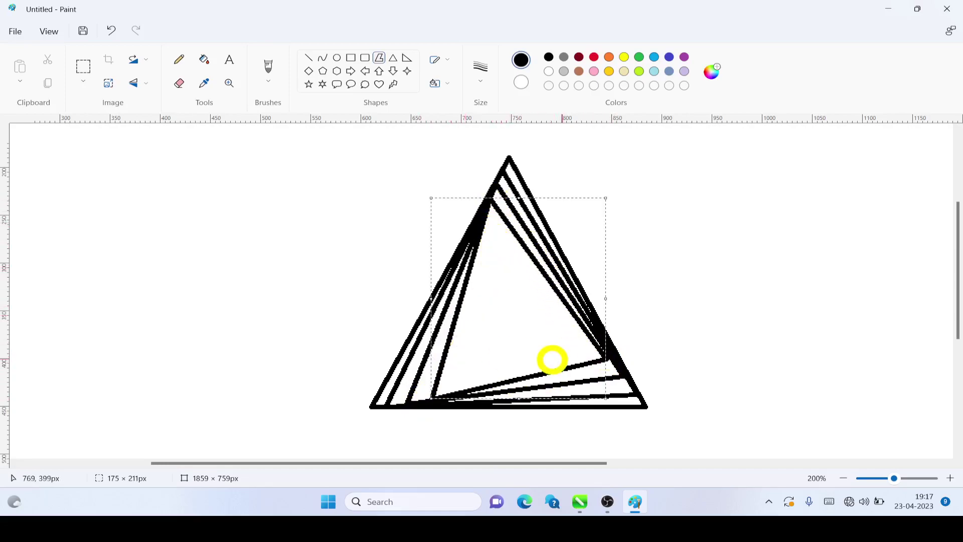
pyautogui.click(643, 333)
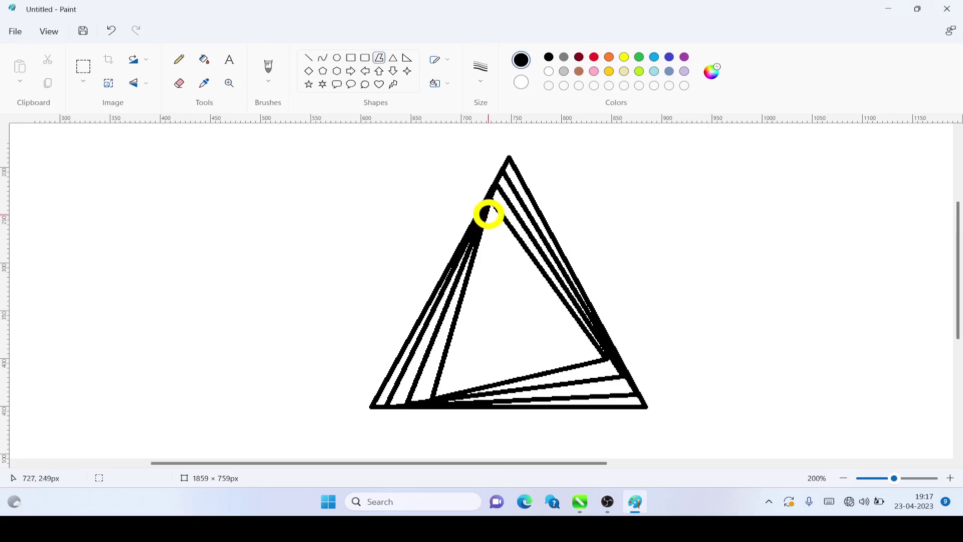
pyautogui.click(488, 214)
pyautogui.moveTo(487, 214); pyautogui.dragTo(450, 395)
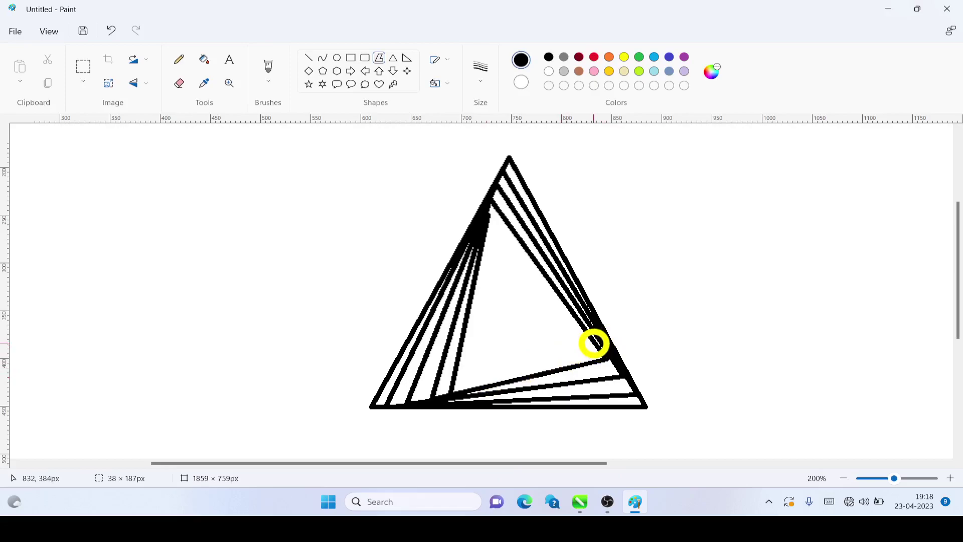
# Finish the fifth triangle and draw a sixth twisted triangle inside it
pyautogui.moveTo(594, 344); pyautogui.dragTo(490, 215)
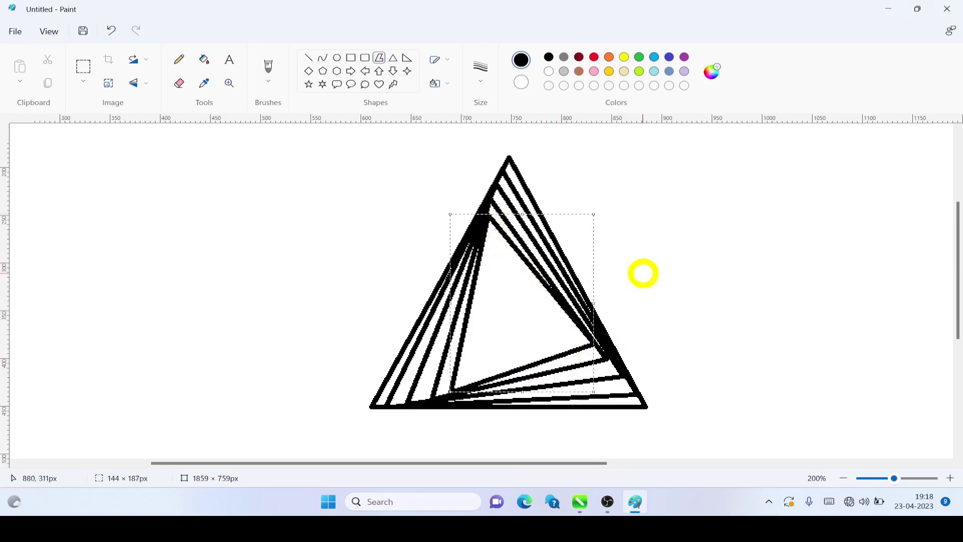
pyautogui.click(642, 272)
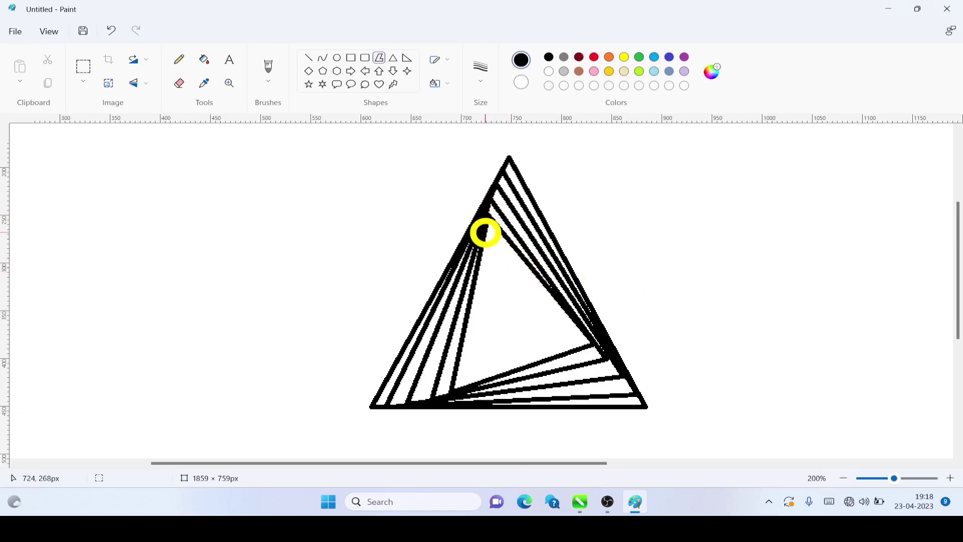
pyautogui.moveTo(486, 230)
pyautogui.mouseDown()
pyautogui.moveTo(480, 346)
pyautogui.moveTo(467, 386)
pyautogui.mouseUp()
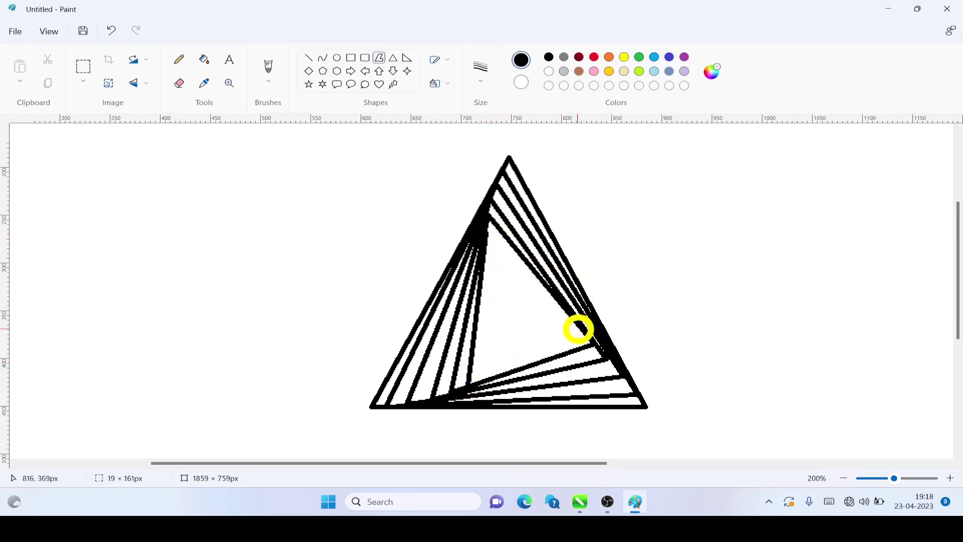
pyautogui.click(578, 329)
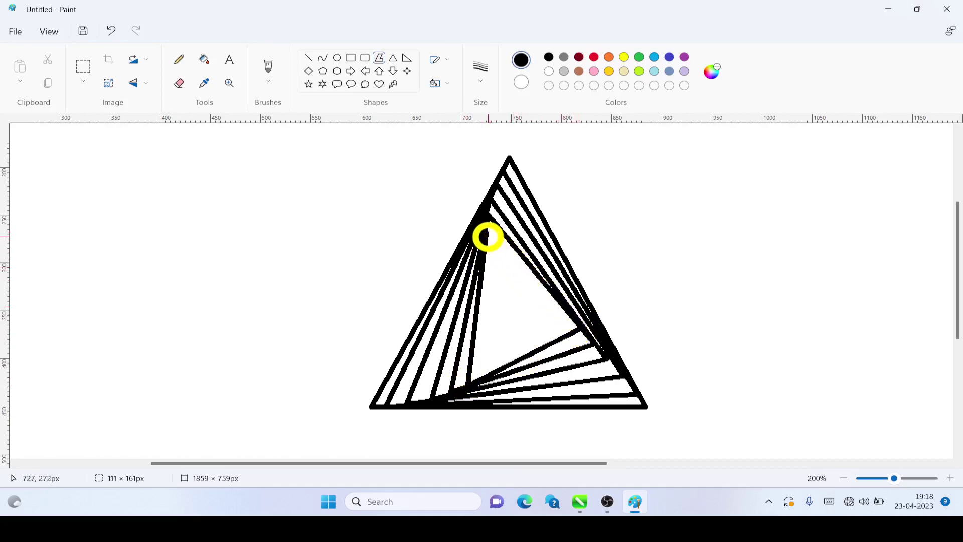
pyautogui.click(488, 237)
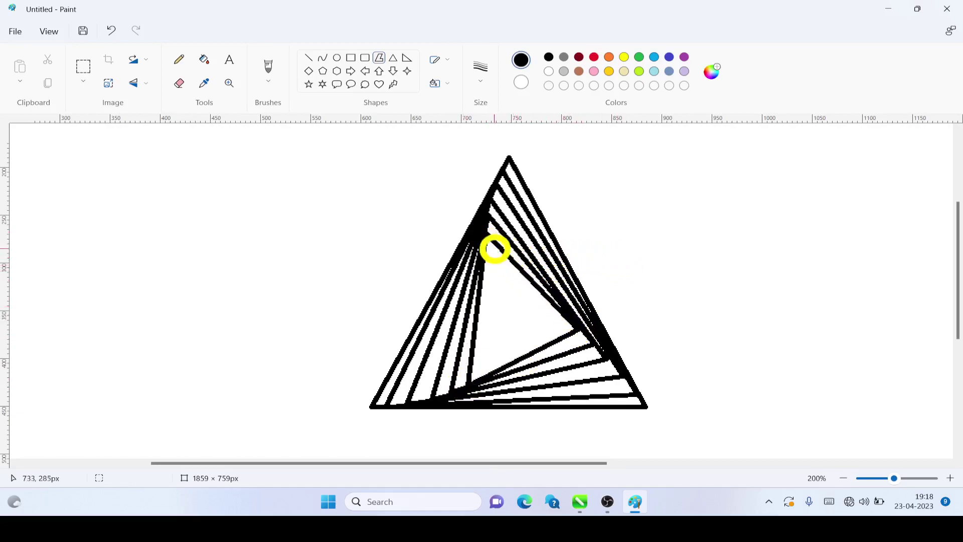
# Draw two smaller twisted polygons further toward the centre and begin another
pyautogui.moveTo(488, 249); pyautogui.dragTo(481, 372)
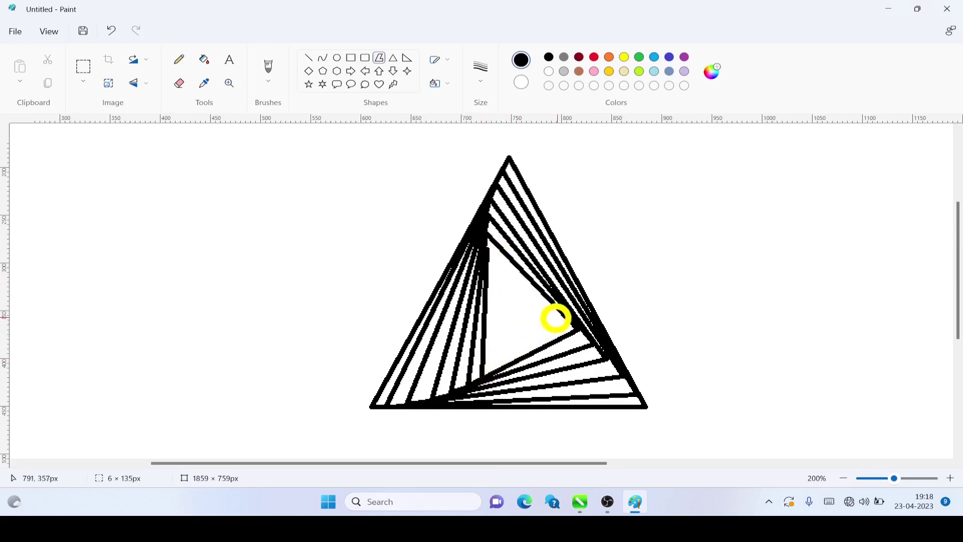
pyautogui.click(561, 314)
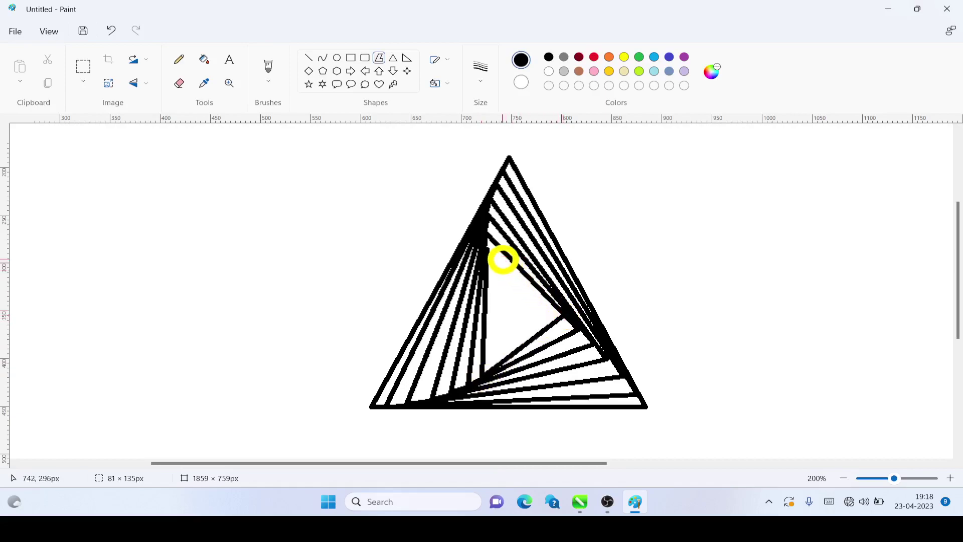
pyautogui.click(487, 249)
pyautogui.click(600, 254)
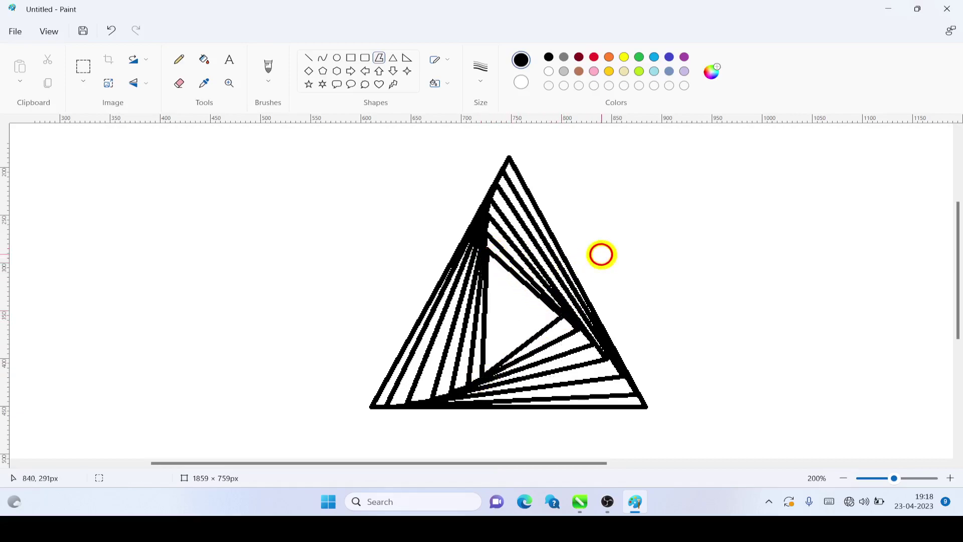
pyautogui.moveTo(487, 268); pyautogui.dragTo(498, 362)
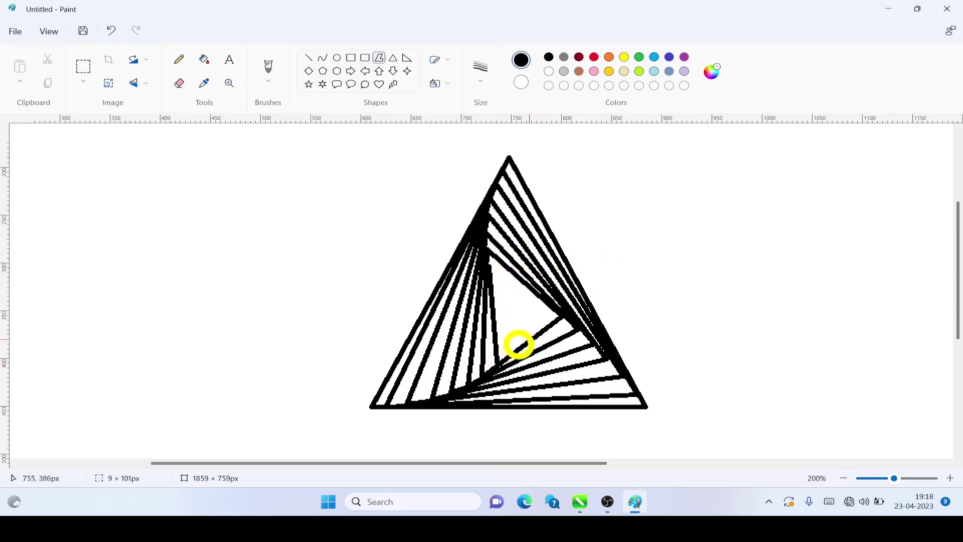
pyautogui.click(548, 306)
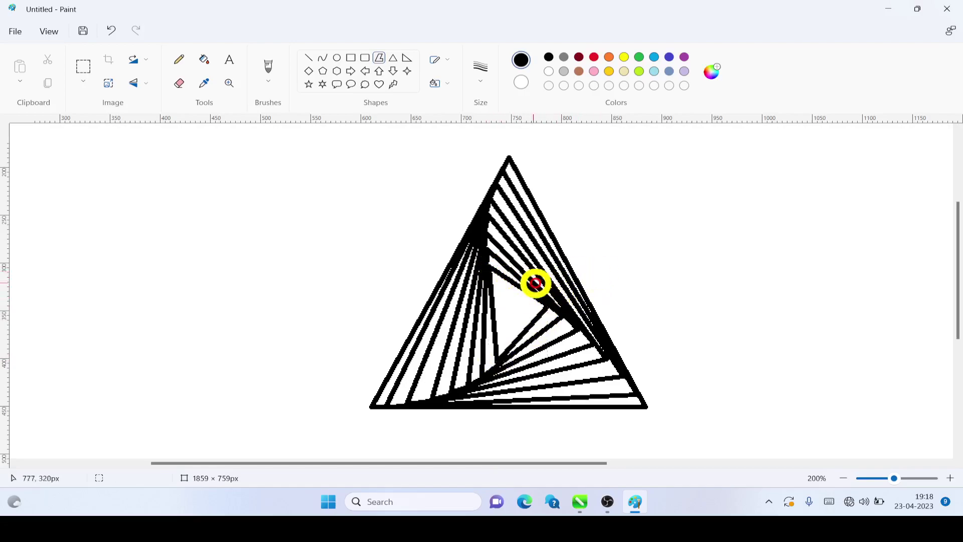
pyautogui.click(494, 284)
pyautogui.moveTo(493, 283); pyautogui.dragTo(507, 345)
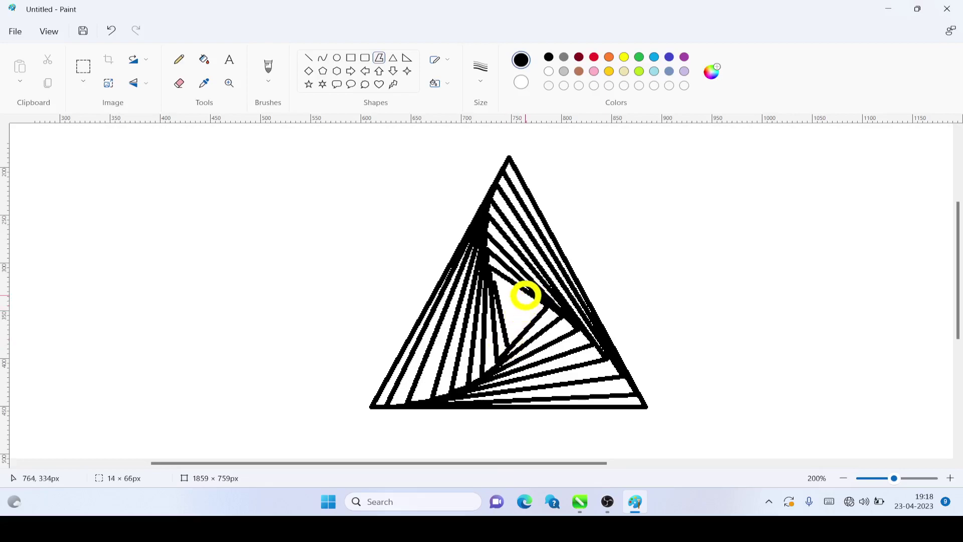
# Finish the smaller polygon and draw a tiny final polygon near the inner apex
pyautogui.click(525, 296)
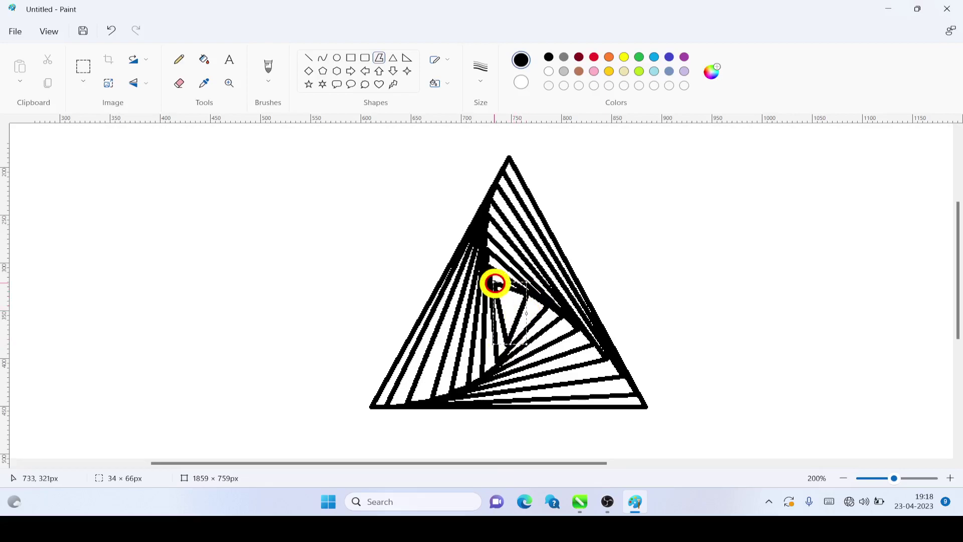
pyautogui.click(620, 253)
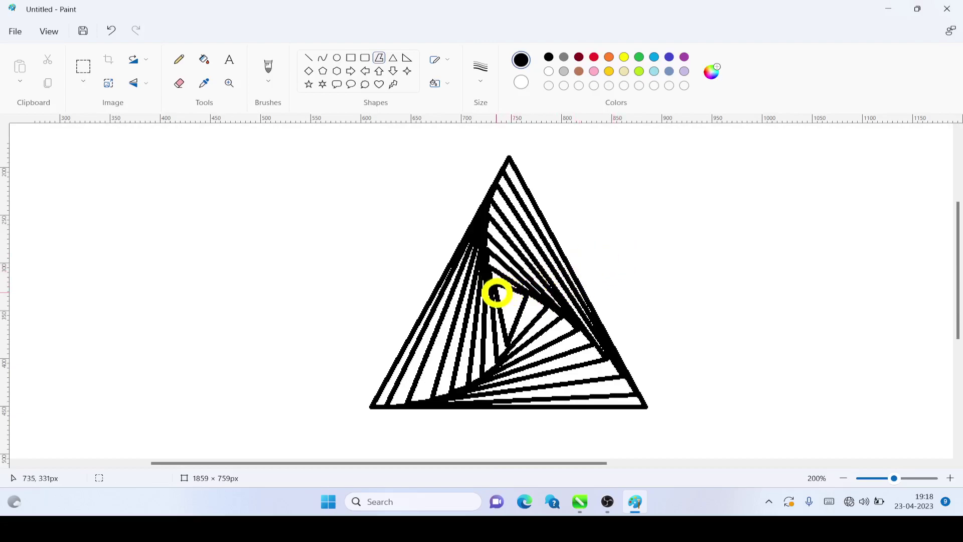
pyautogui.moveTo(497, 293)
pyautogui.mouseDown()
pyautogui.moveTo(517, 315)
pyautogui.moveTo(497, 297)
pyautogui.mouseUp()
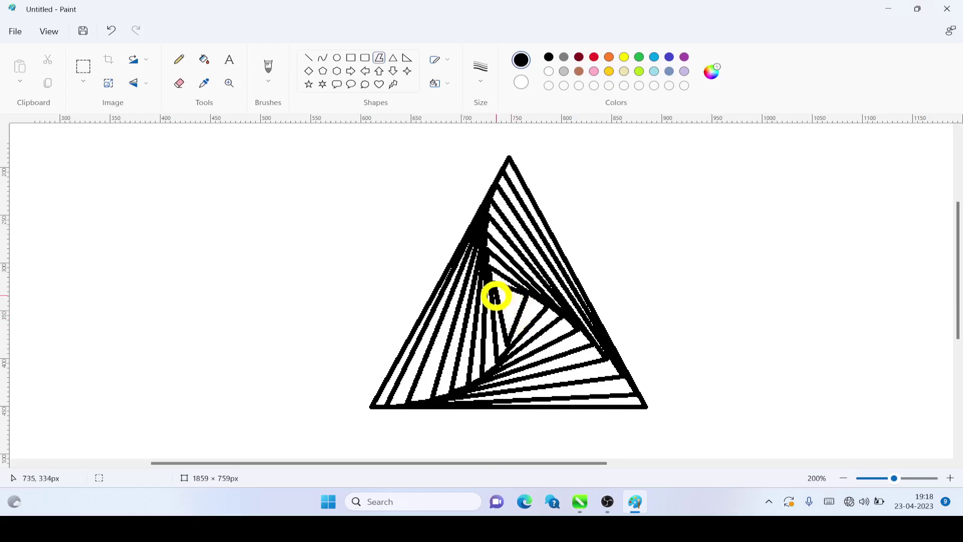
pyautogui.moveTo(501, 304)
pyautogui.mouseDown()
pyautogui.moveTo(514, 319)
pyautogui.moveTo(516, 295)
pyautogui.mouseUp()
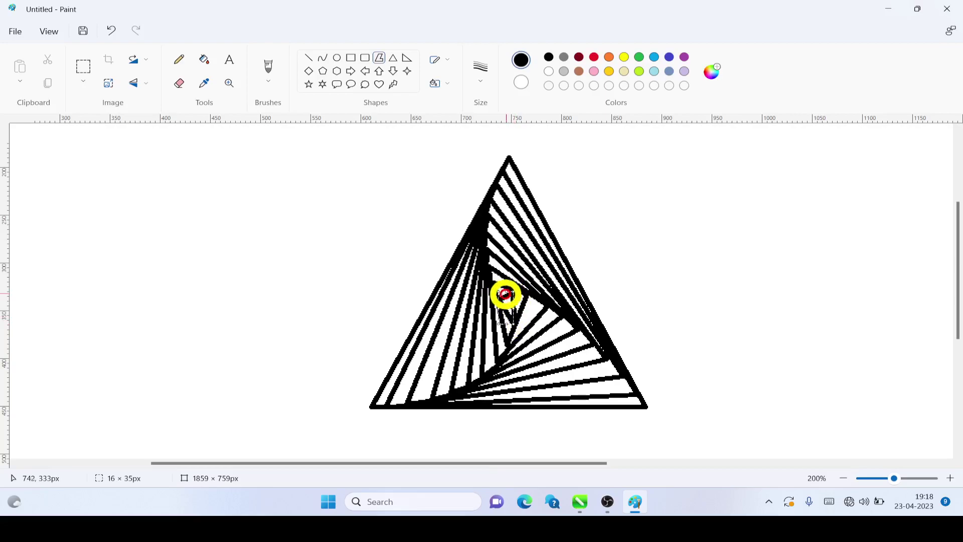
pyautogui.click(505, 294)
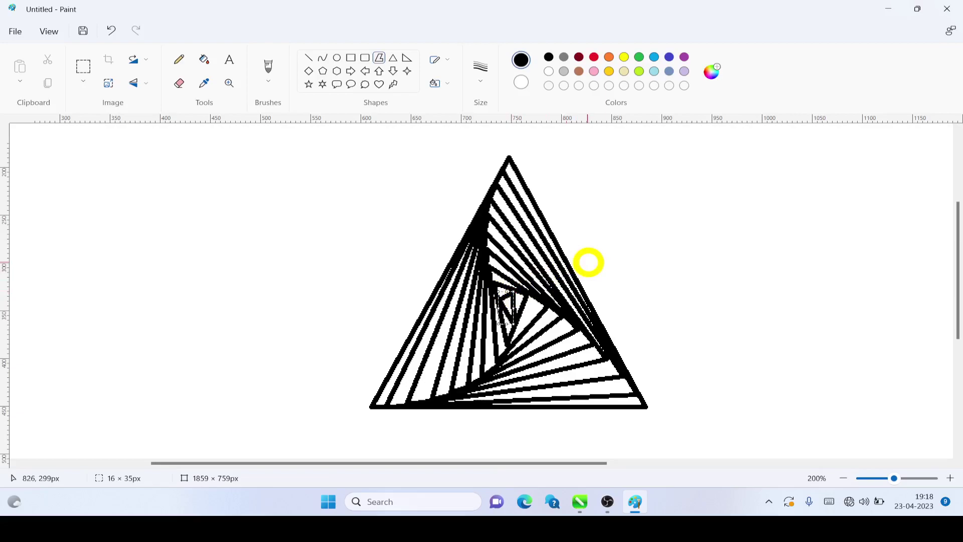
pyautogui.click(591, 261)
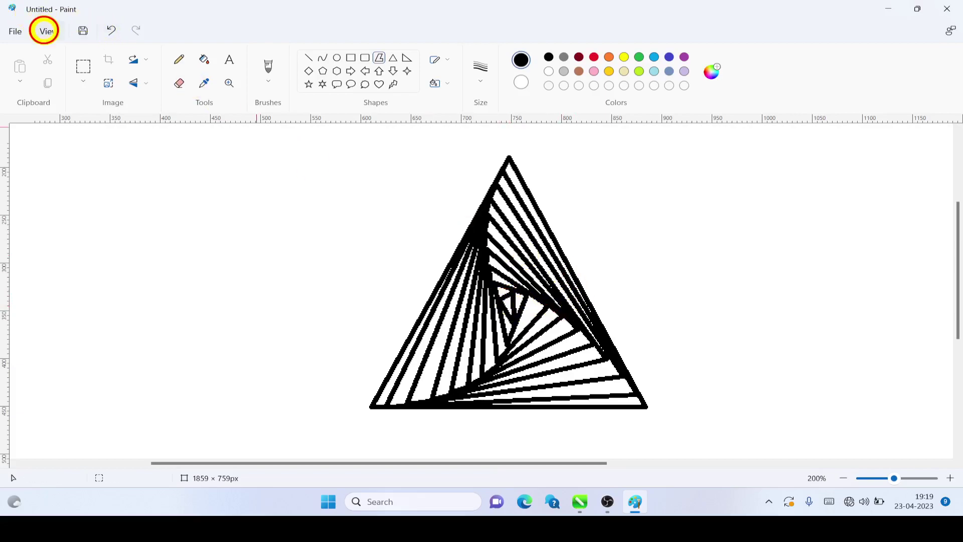
# Zoom to 300% and draw tiny shapes and lines filling the spiral's innermost gap
pyautogui.click(48, 31)
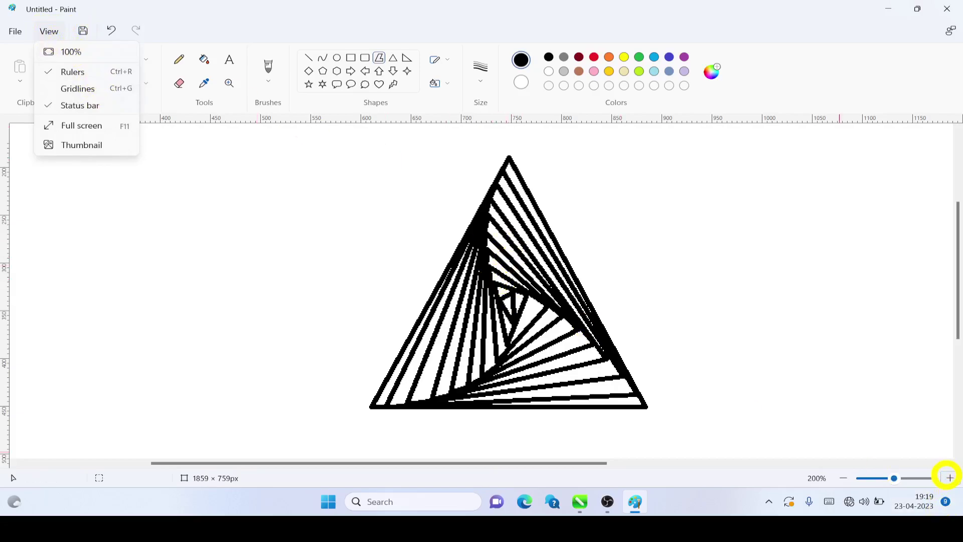
pyautogui.click(949, 477)
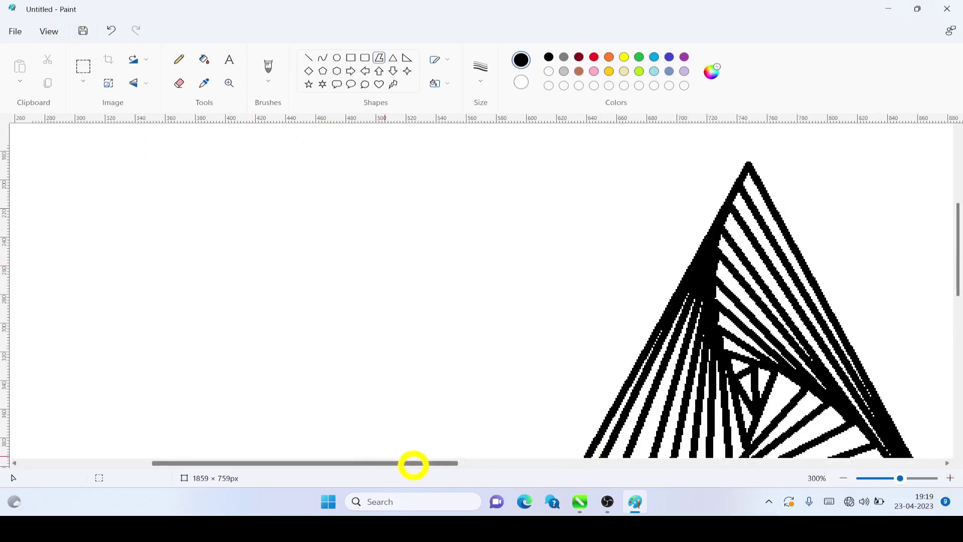
pyautogui.moveTo(413, 463); pyautogui.dragTo(518, 463)
pyautogui.scroll(2, 508, 431)
pyautogui.scroll(-2, 507, 430)
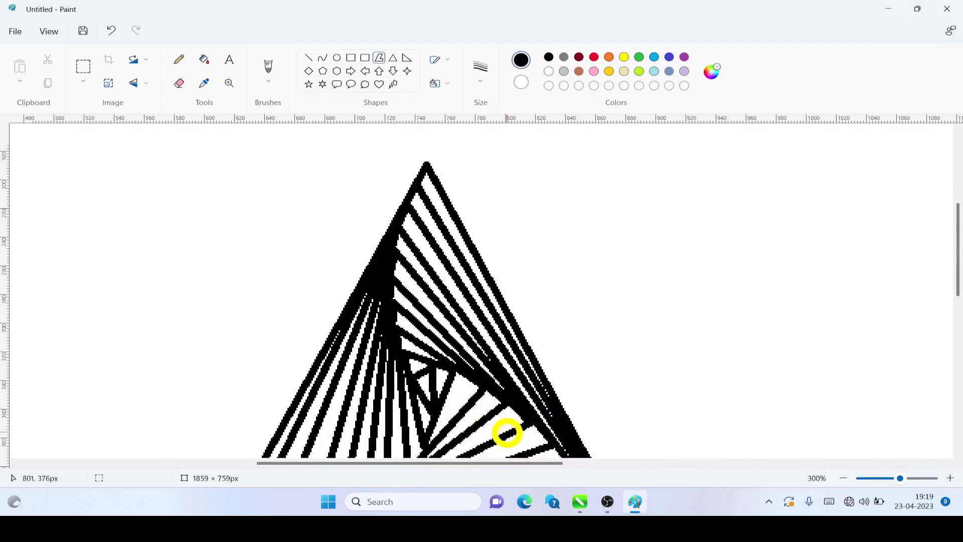
pyautogui.scroll(-2, 508, 430)
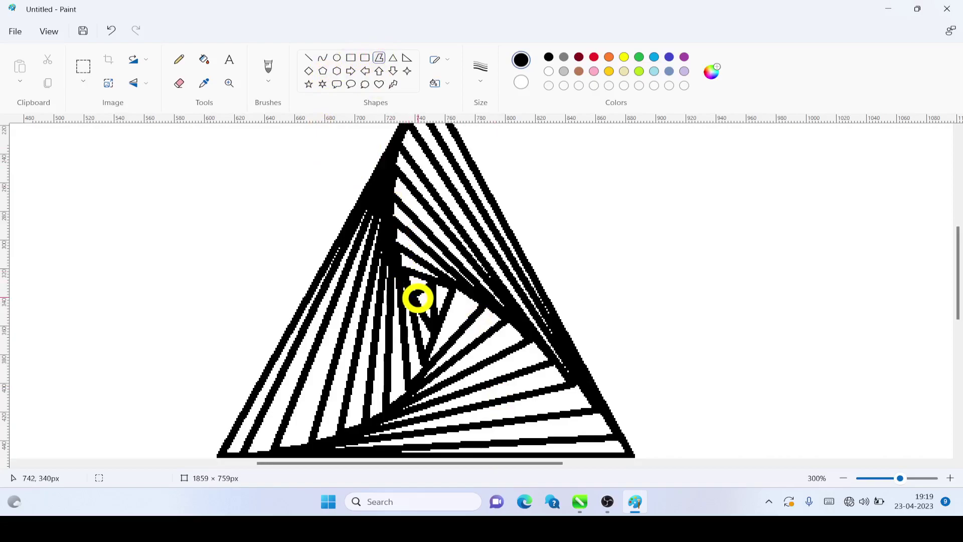
pyautogui.moveTo(404, 271)
pyautogui.mouseDown()
pyautogui.moveTo(431, 309)
pyautogui.moveTo(428, 295)
pyautogui.mouseUp()
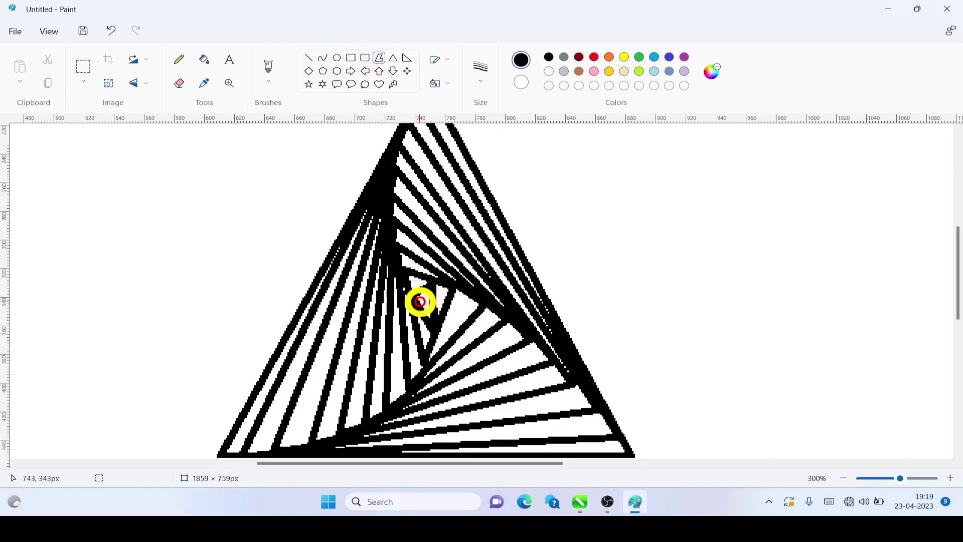
pyautogui.click(379, 59)
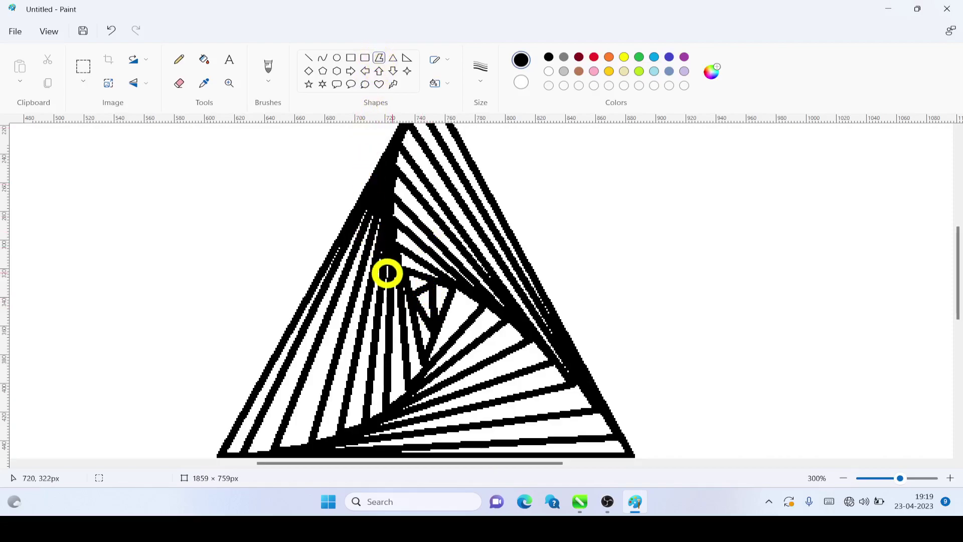
pyautogui.moveTo(416, 302); pyautogui.dragTo(429, 303)
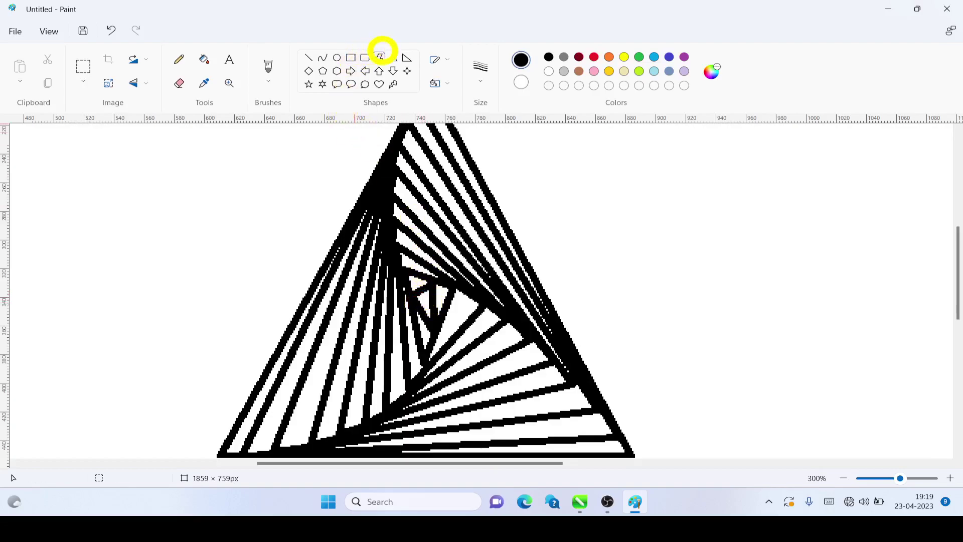
pyautogui.click(392, 58)
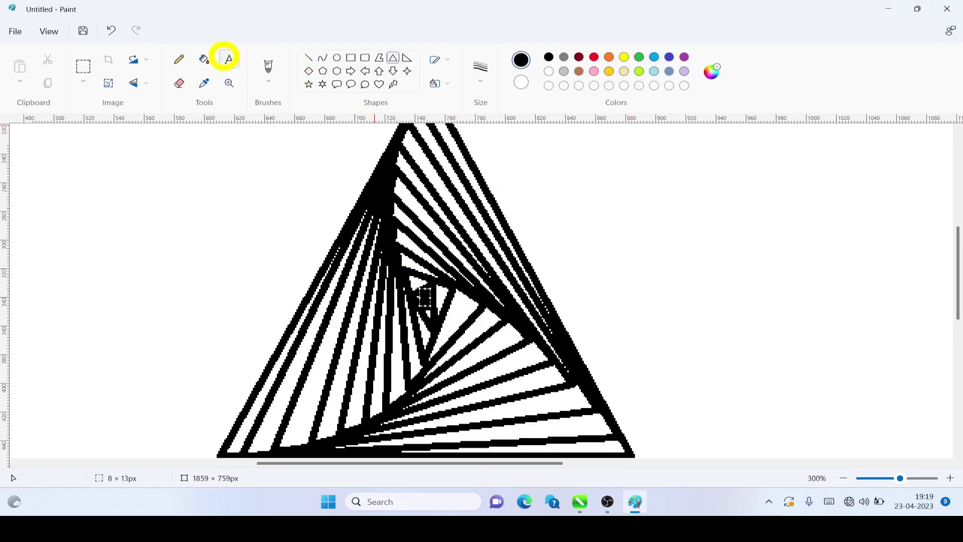
pyautogui.click(58, 32)
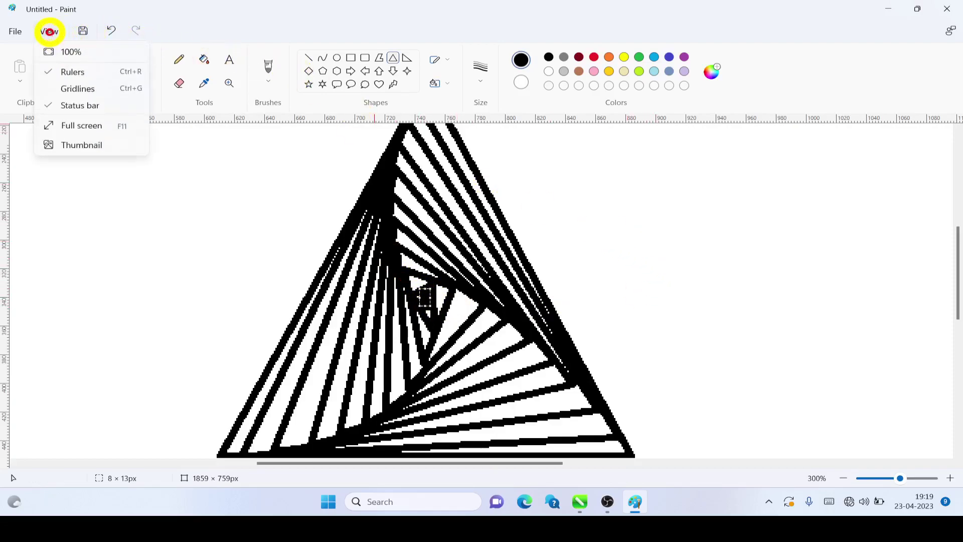
# Return the view to 100%, then select, copy and paste the spiral triangle
pyautogui.click(67, 52)
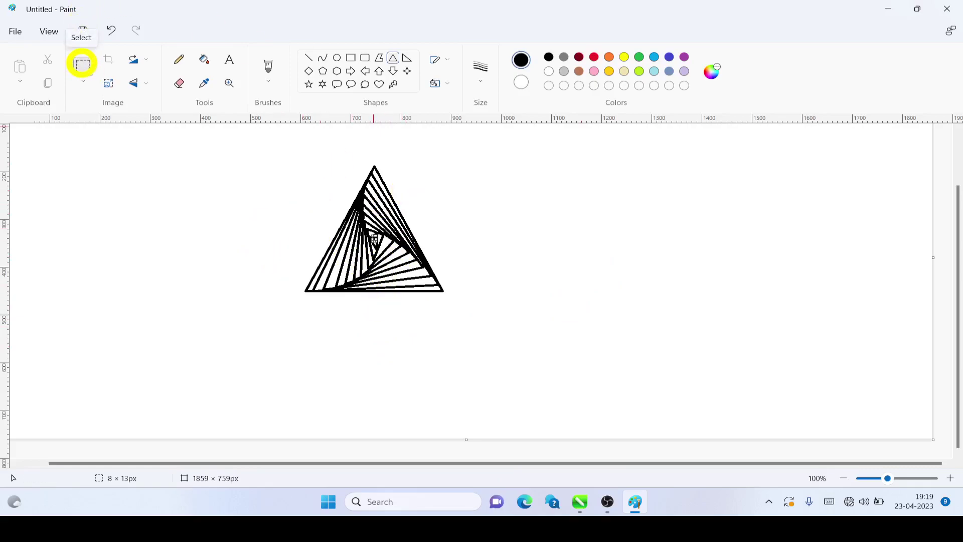
pyautogui.click(83, 64)
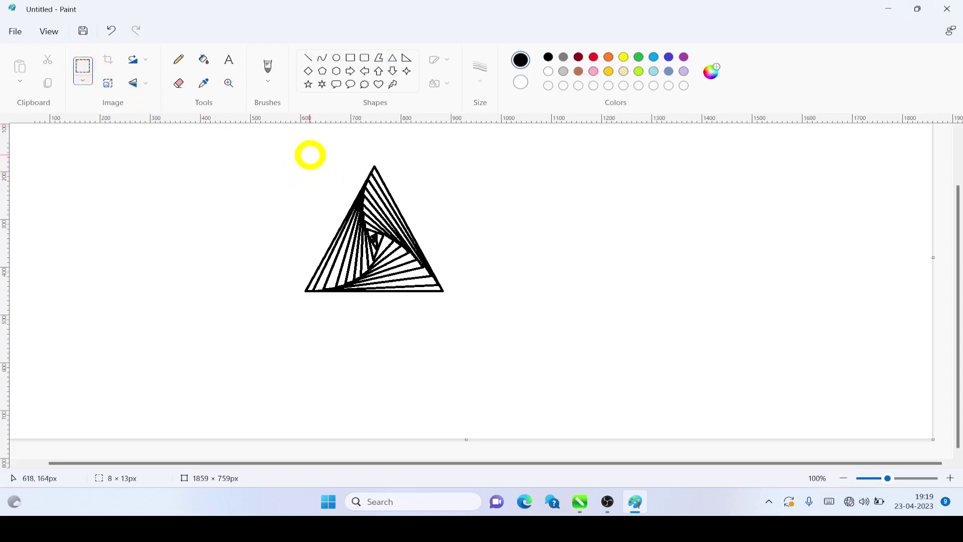
pyautogui.moveTo(298, 149); pyautogui.dragTo(466, 335)
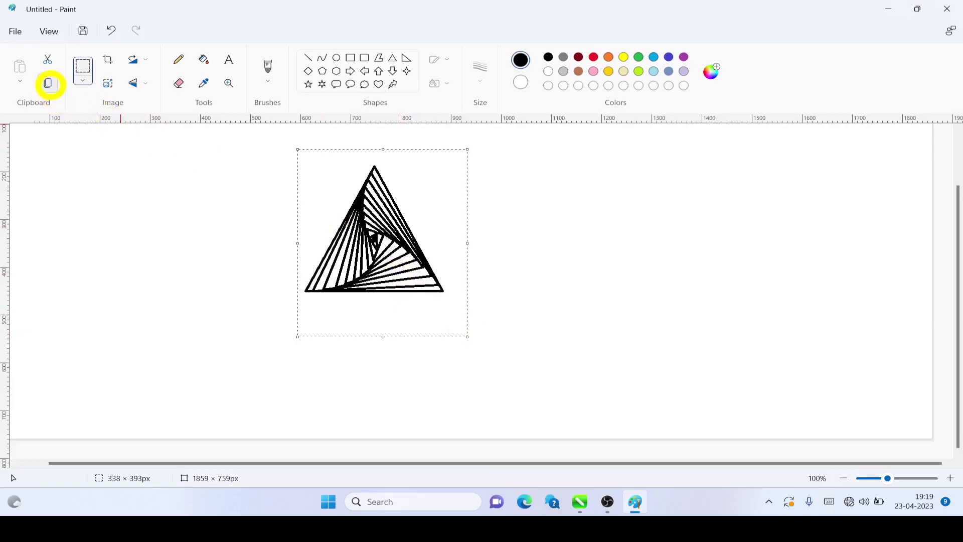
pyautogui.hotkey('ctrl', 'c')
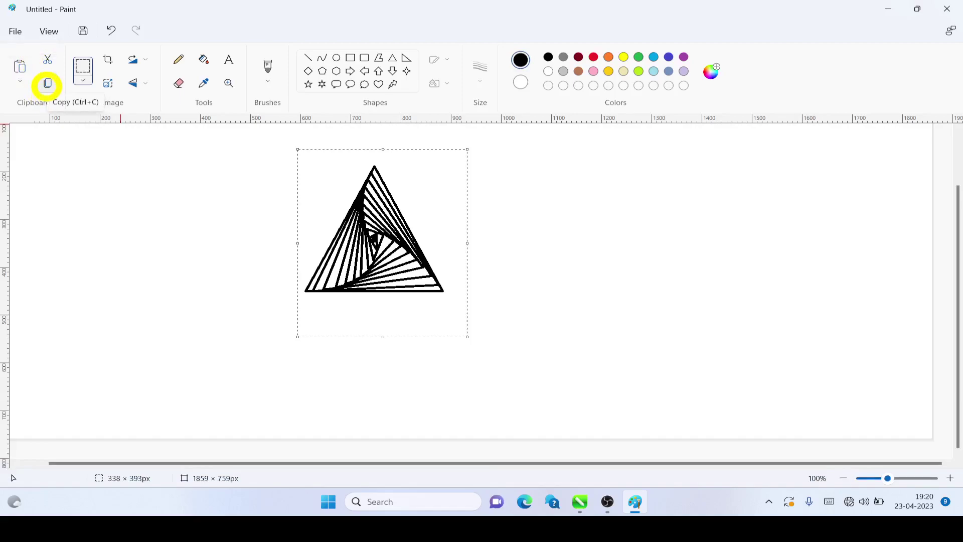
pyautogui.click(47, 83)
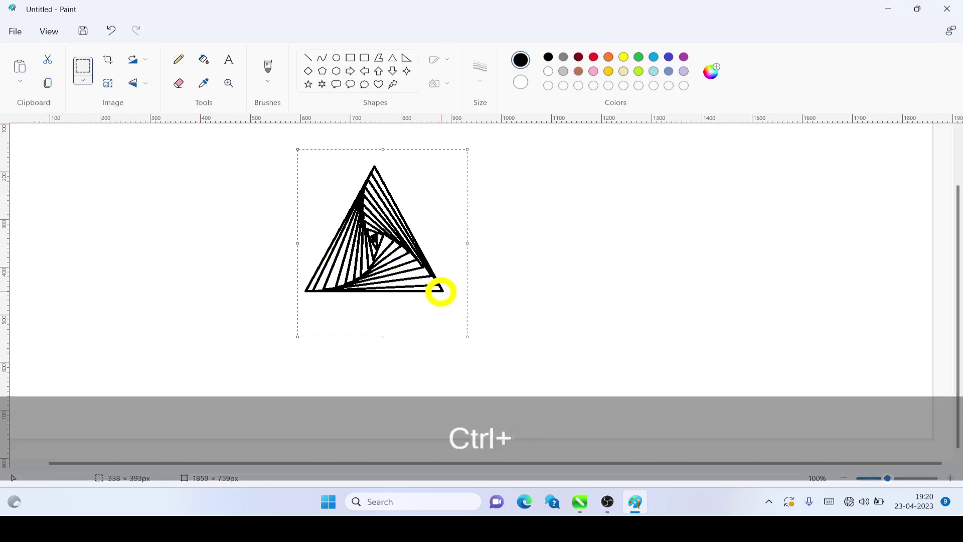
pyautogui.hotkey('ctrl', 'v')
# Turn on transparent selection for the pasted copy and move it to the right of the original
pyautogui.press('Delete')
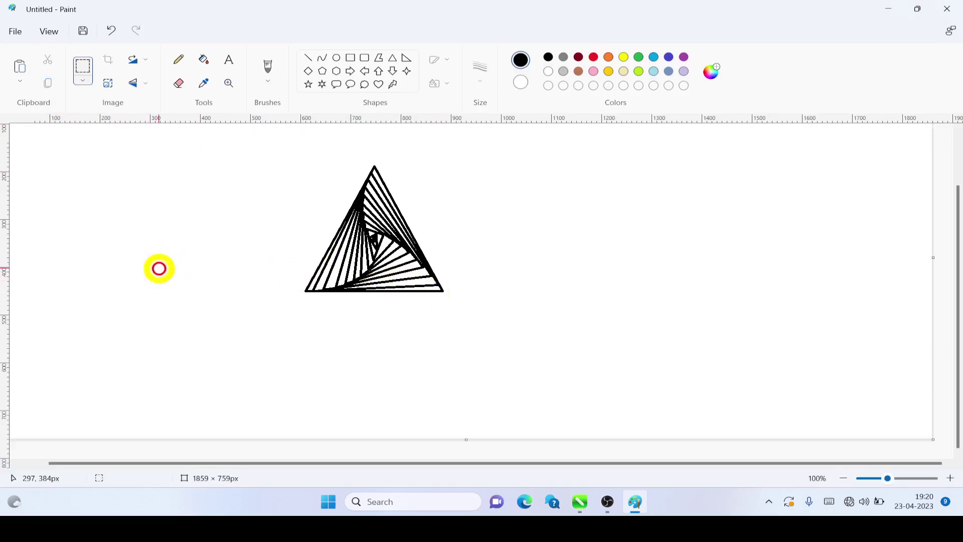
pyautogui.click(22, 66)
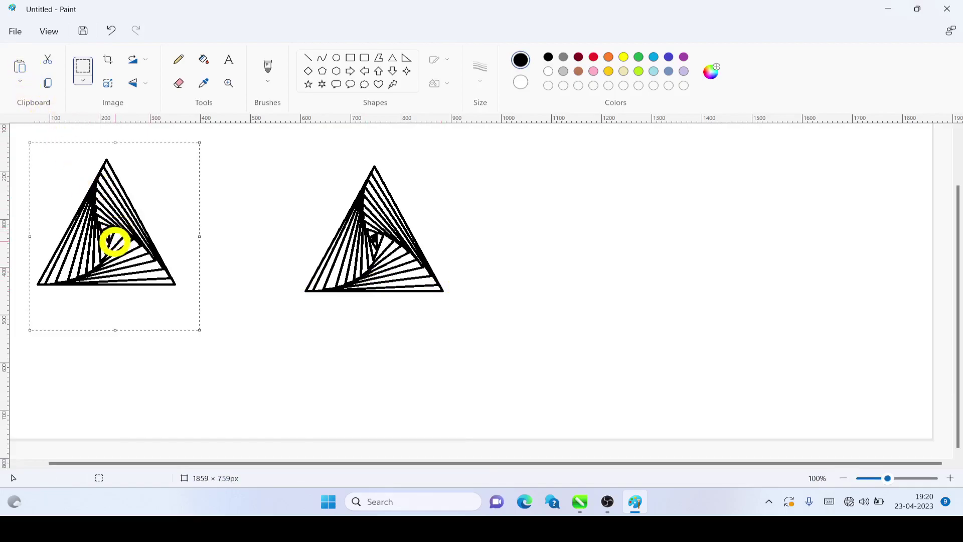
pyautogui.moveTo(114, 245)
pyautogui.mouseDown()
pyautogui.moveTo(494, 360)
pyautogui.moveTo(536, 276)
pyautogui.moveTo(434, 259)
pyautogui.moveTo(501, 262)
pyautogui.mouseUp()
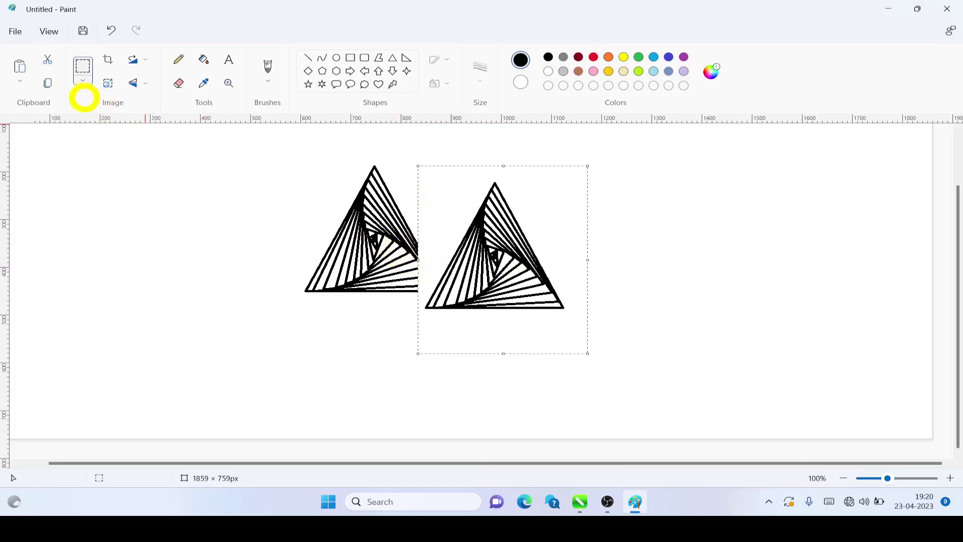
pyautogui.click(83, 79)
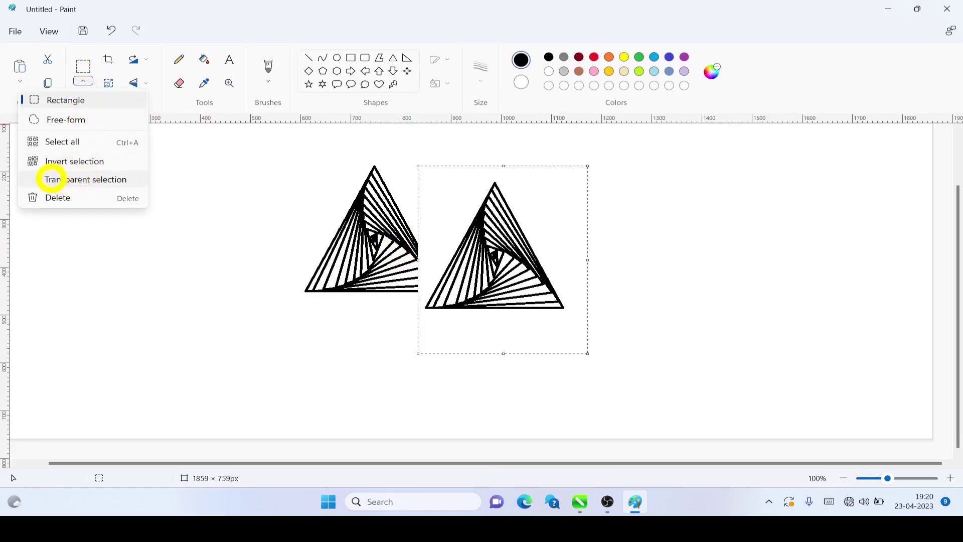
pyautogui.click(52, 179)
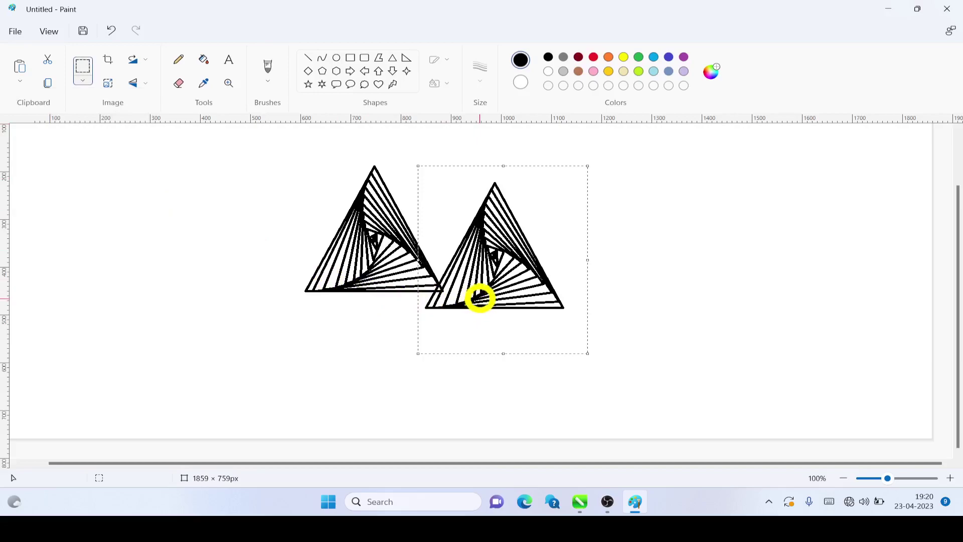
pyautogui.click(483, 284)
pyautogui.moveTo(483, 284); pyautogui.dragTo(512, 256)
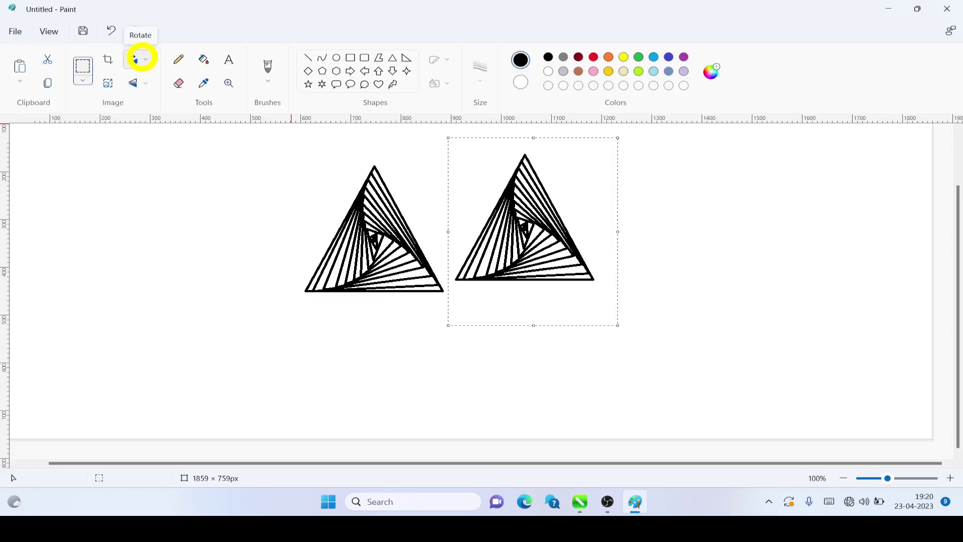
# Test the copy rotated left 90° and then 180° against the original, then delete it
pyautogui.click(143, 59)
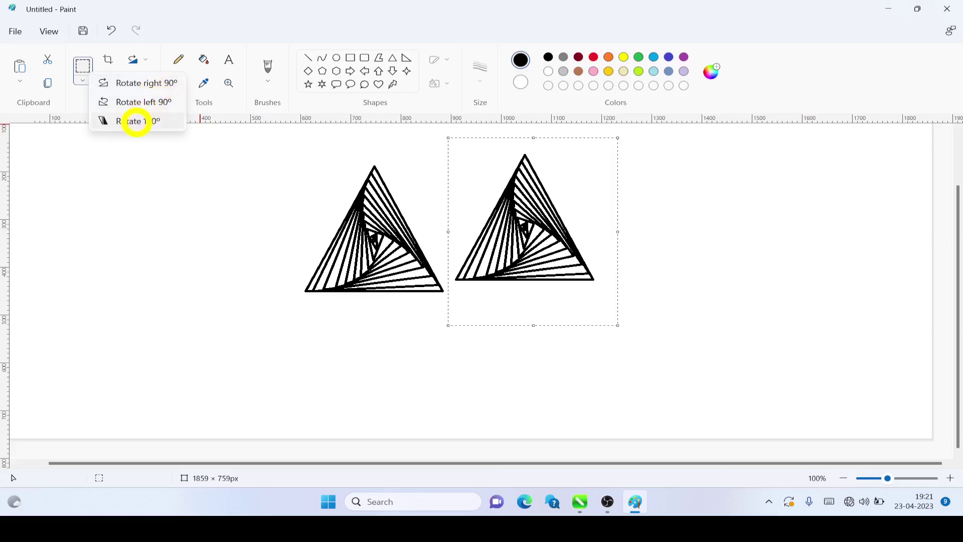
pyautogui.click(137, 101)
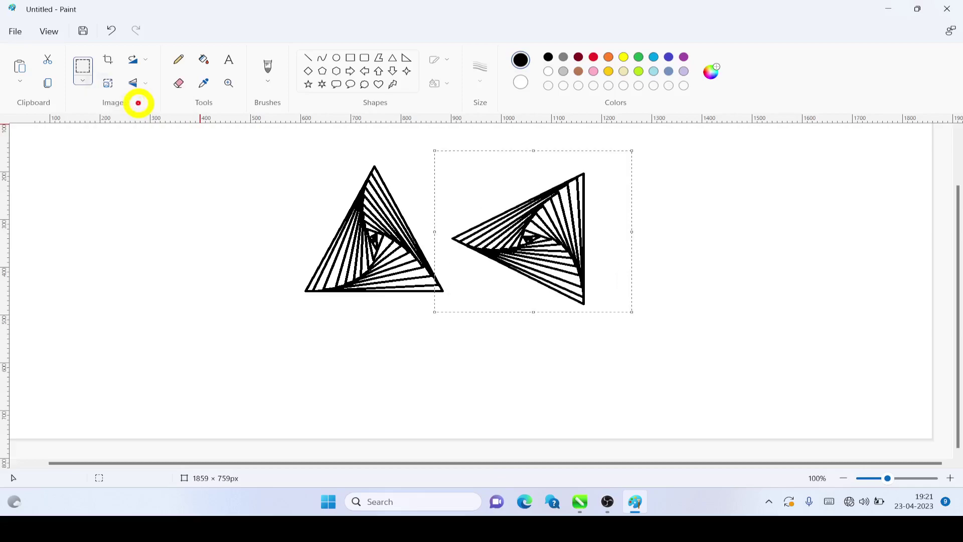
pyautogui.moveTo(553, 250)
pyautogui.mouseDown()
pyautogui.moveTo(480, 202)
pyautogui.moveTo(496, 247)
pyautogui.mouseUp()
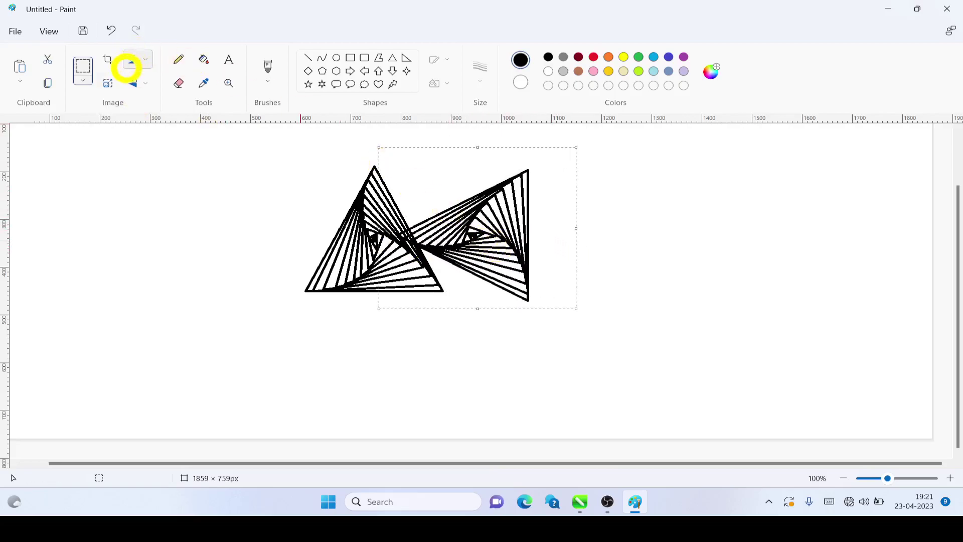
pyautogui.click(141, 84)
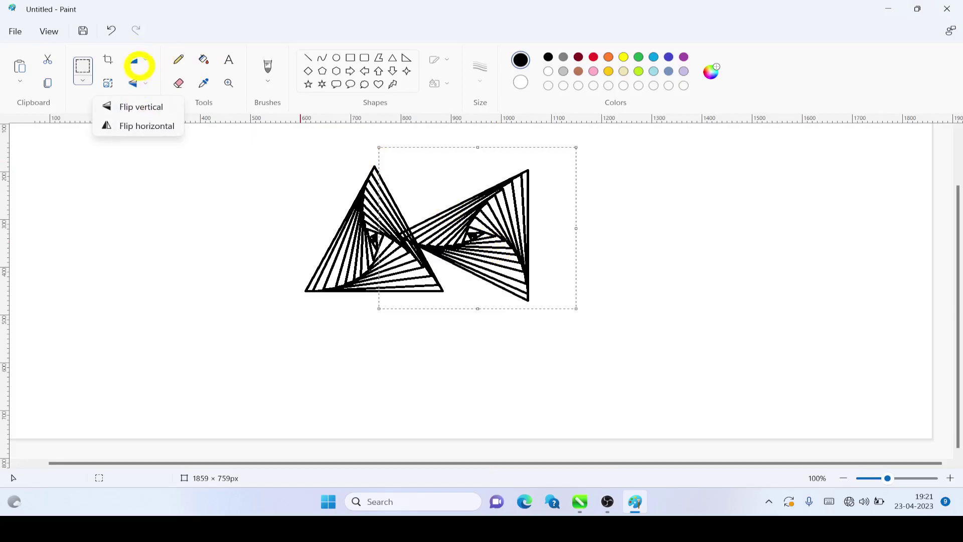
pyautogui.click(139, 65)
pyautogui.click(140, 65)
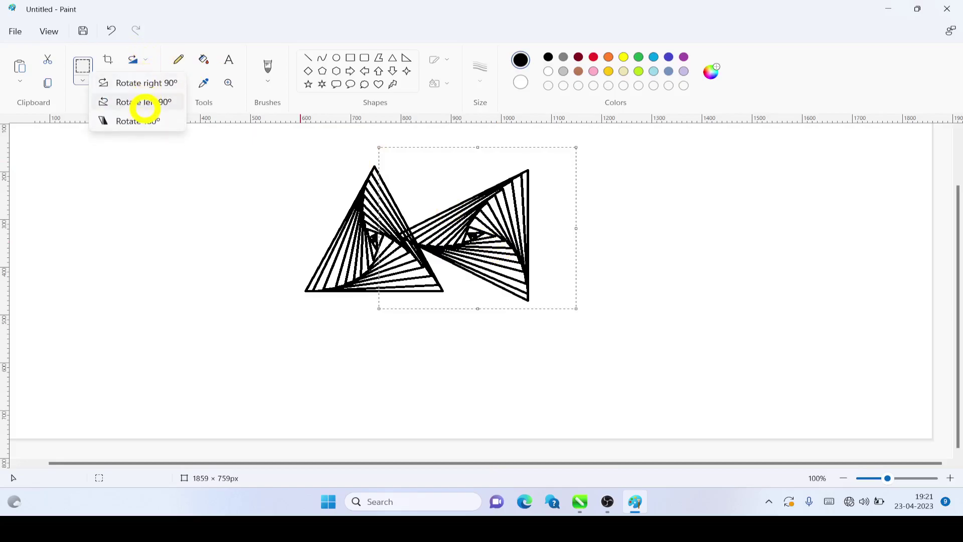
pyautogui.click(144, 124)
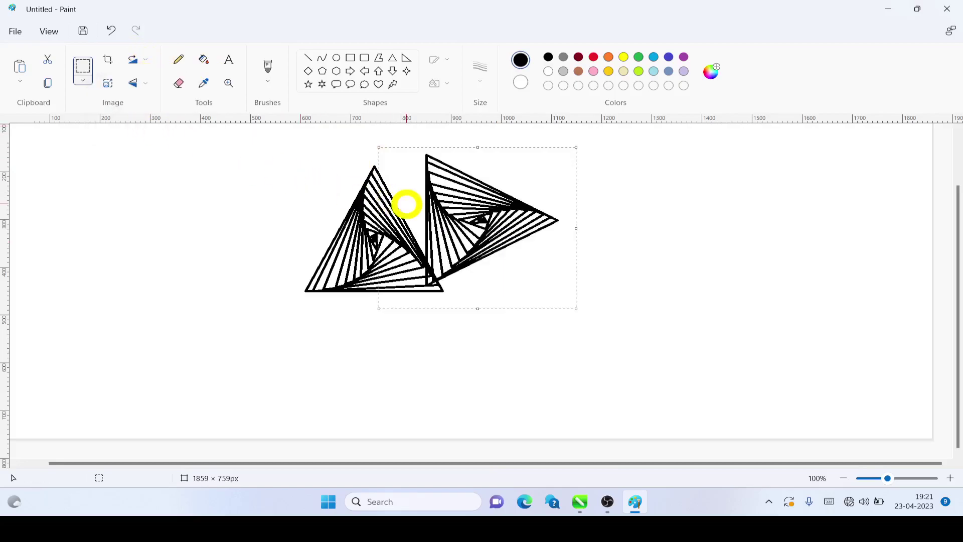
pyautogui.moveTo(474, 216)
pyautogui.mouseDown()
pyautogui.moveTo(397, 216)
pyautogui.moveTo(588, 252)
pyautogui.mouseUp()
pyautogui.press('Delete')
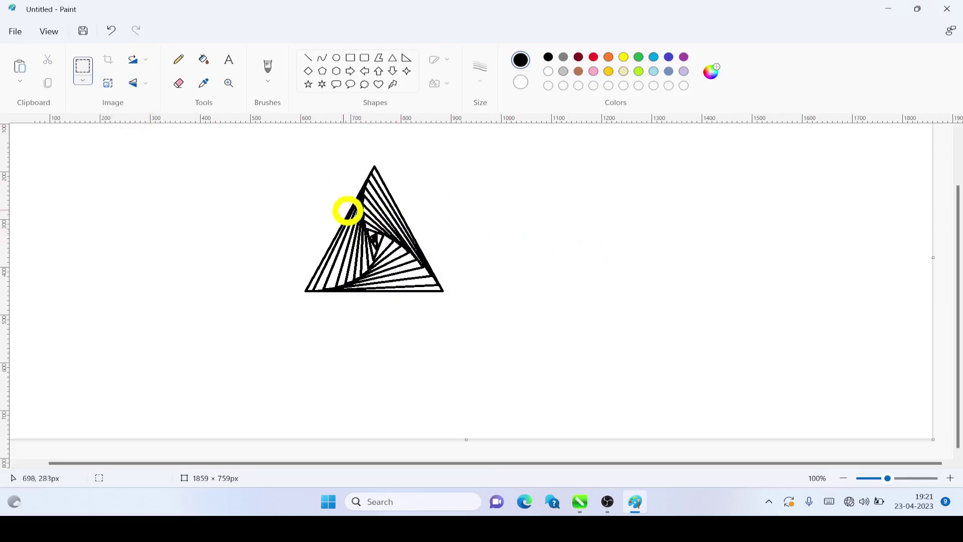
# Ctrl-drag a duplicate triangle, flip it vertically and butt it against the original
pyautogui.moveTo(284, 163)
pyautogui.mouseDown()
pyautogui.moveTo(343, 336)
pyautogui.moveTo(483, 351)
pyautogui.mouseUp()
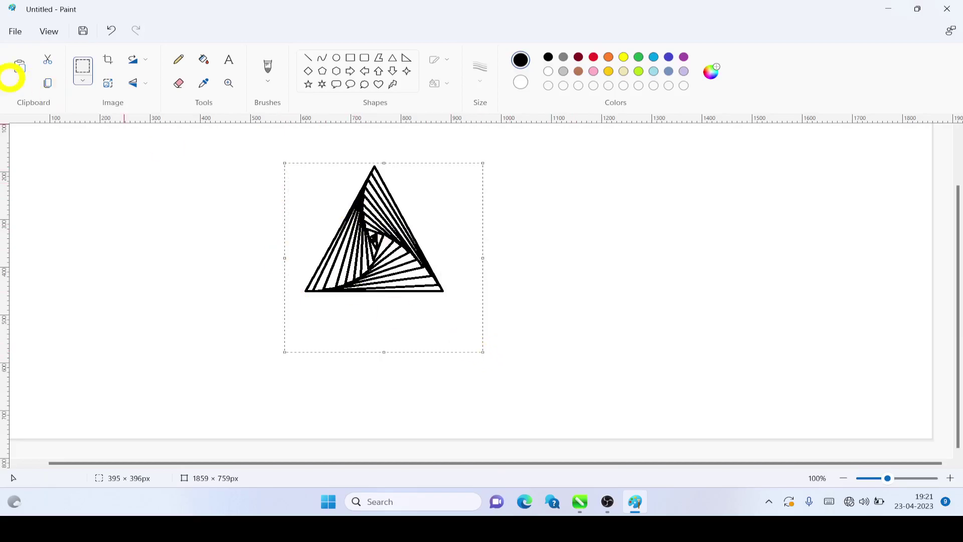
pyautogui.moveTo(396, 247); pyautogui.dragTo(525, 259)
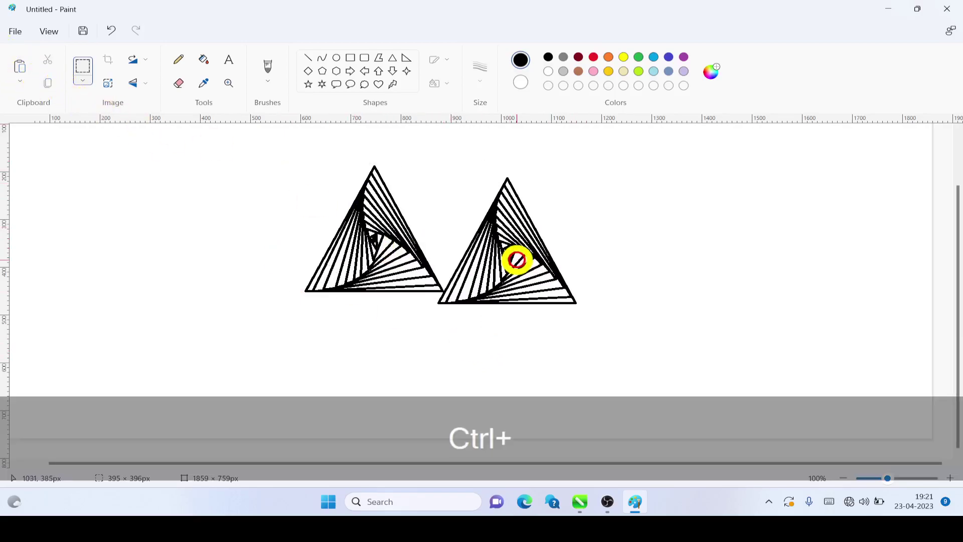
pyautogui.click(142, 84)
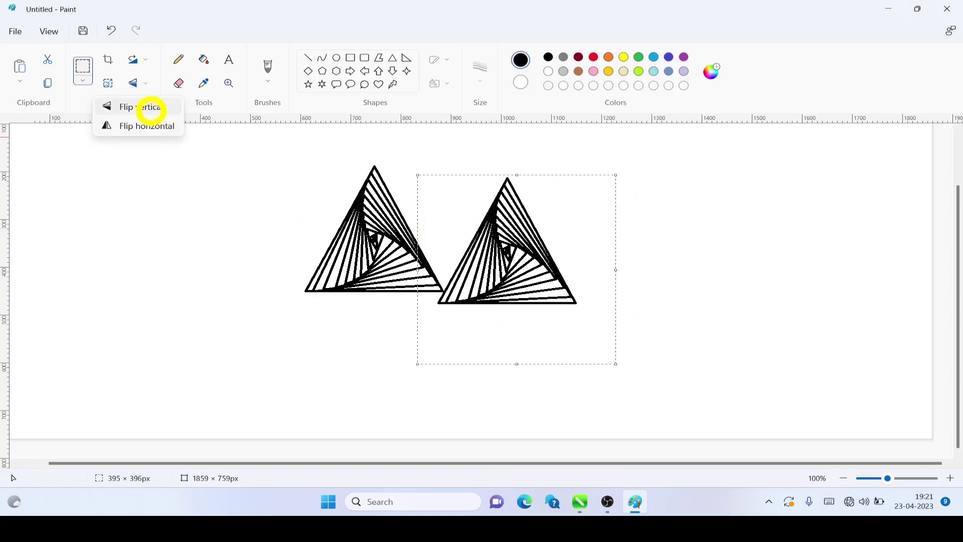
pyautogui.click(151, 107)
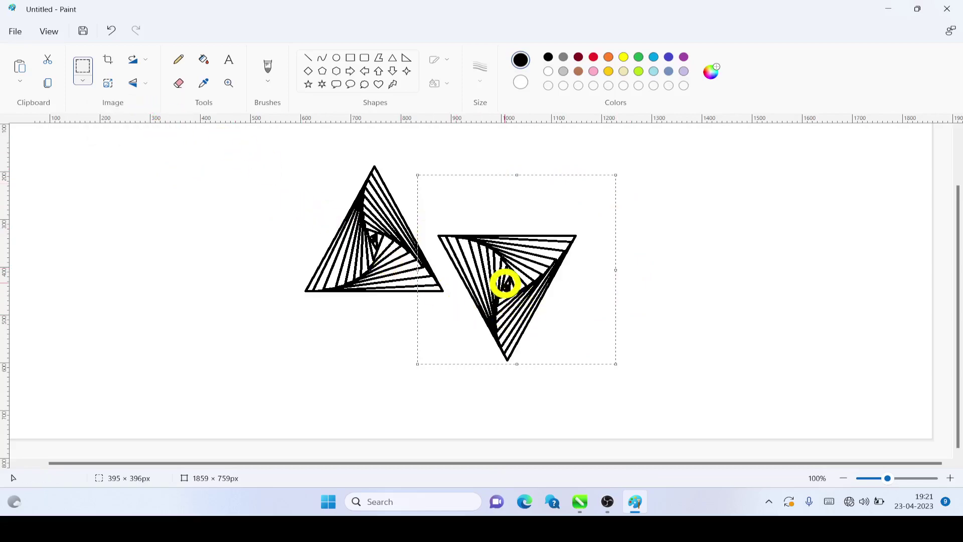
pyautogui.click(136, 84)
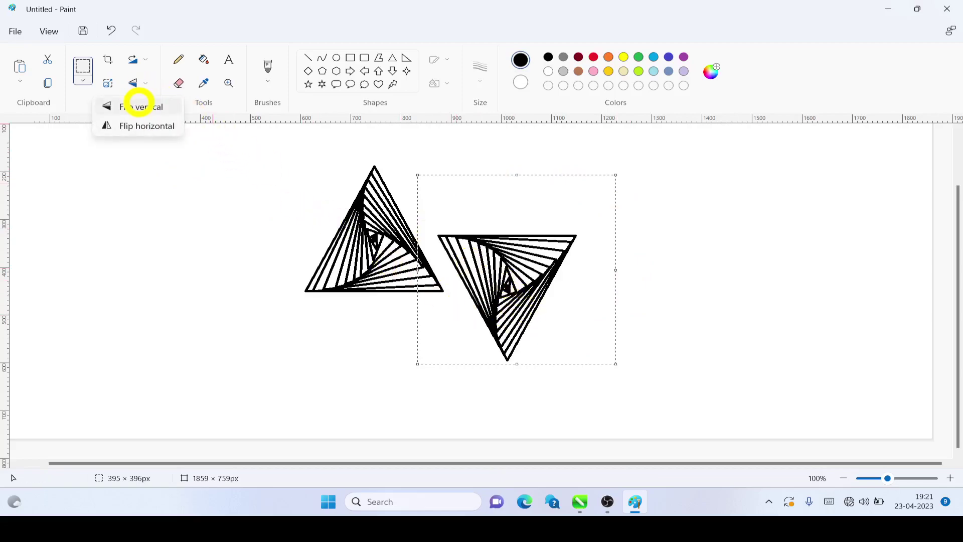
pyautogui.click(526, 278)
pyautogui.moveTo(512, 281); pyautogui.dragTo(448, 215)
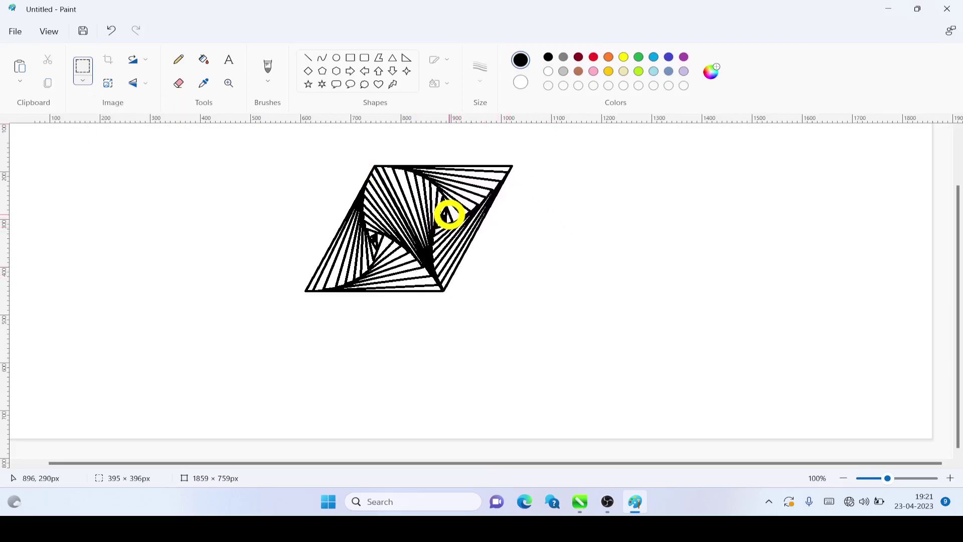
pyautogui.moveTo(448, 215); pyautogui.dragTo(448, 214)
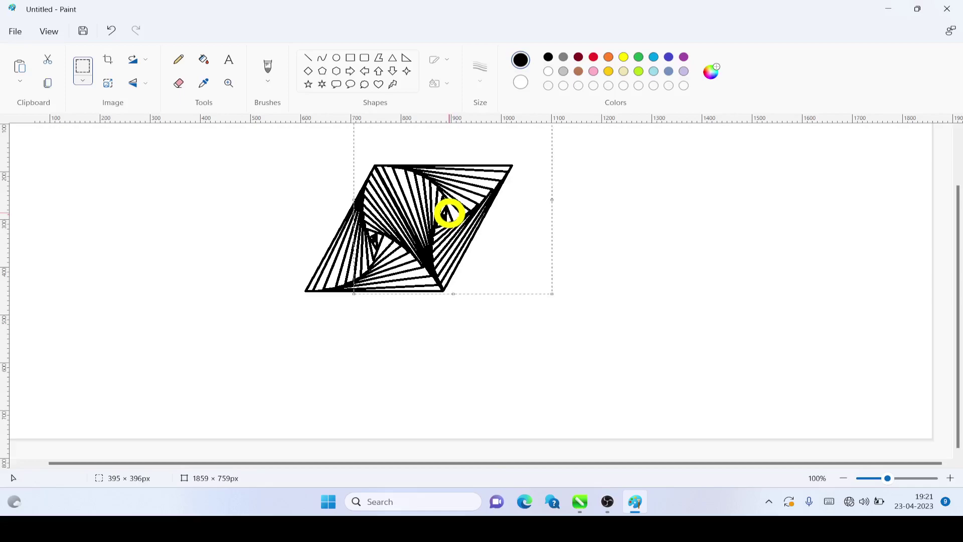
pyautogui.click(221, 189)
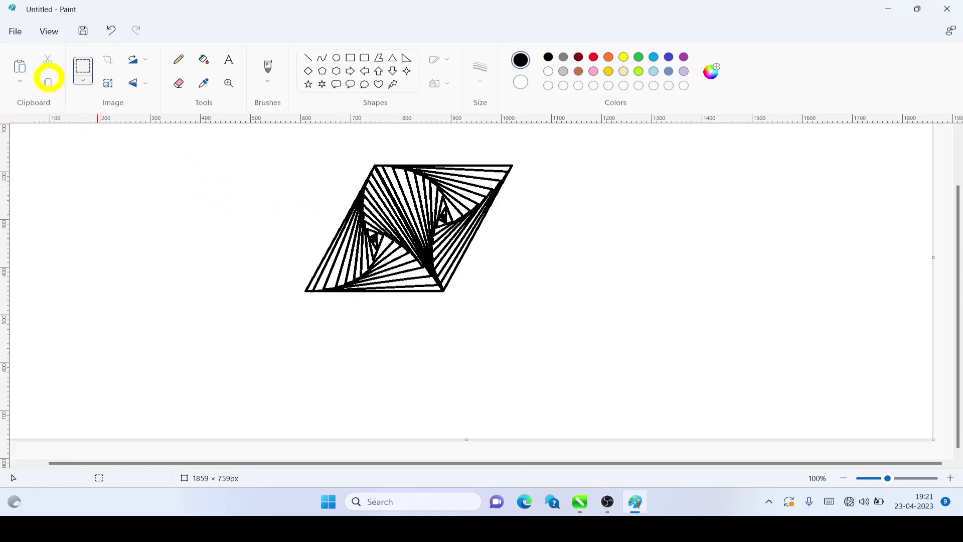
# Duplicate the parallelogram, fit the copy flush against its right side, and select both
pyautogui.click(81, 72)
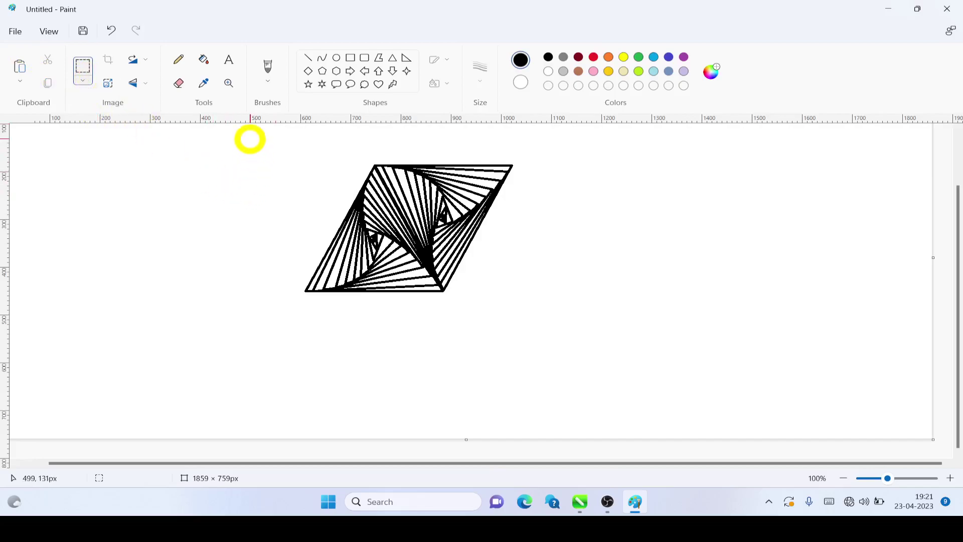
pyautogui.moveTo(250, 139)
pyautogui.mouseDown()
pyautogui.moveTo(249, 208)
pyautogui.moveTo(554, 344)
pyautogui.mouseUp()
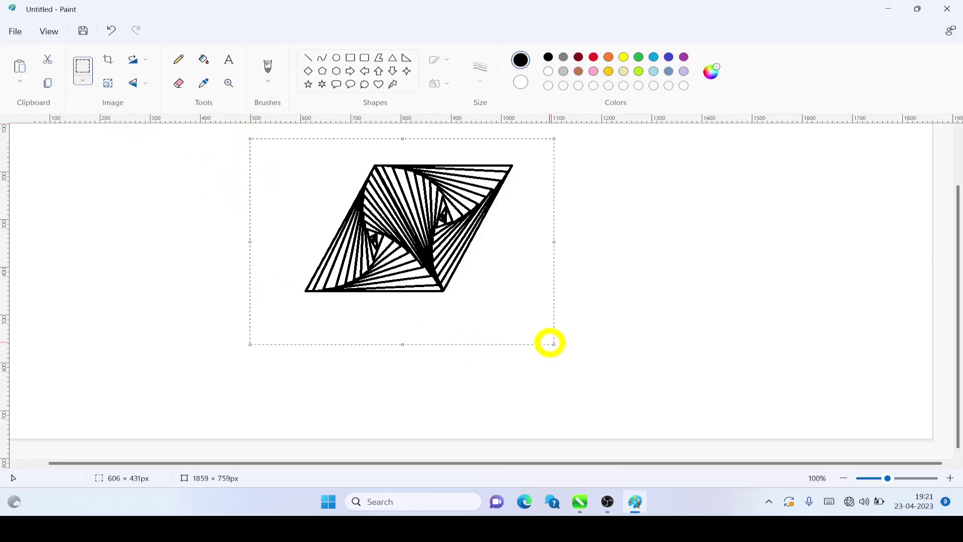
pyautogui.hotkey('ctrl', 'c')
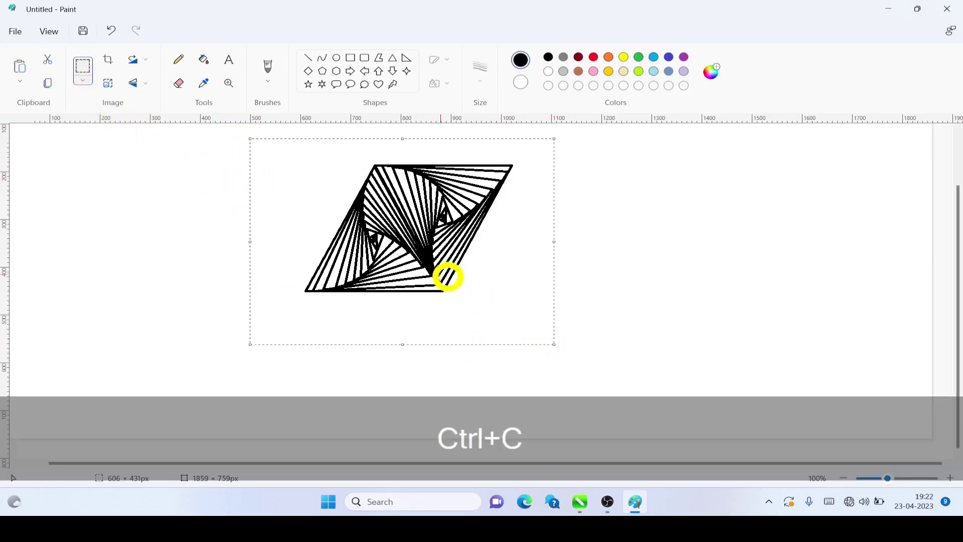
pyautogui.hotkey('ctrl', 'v')
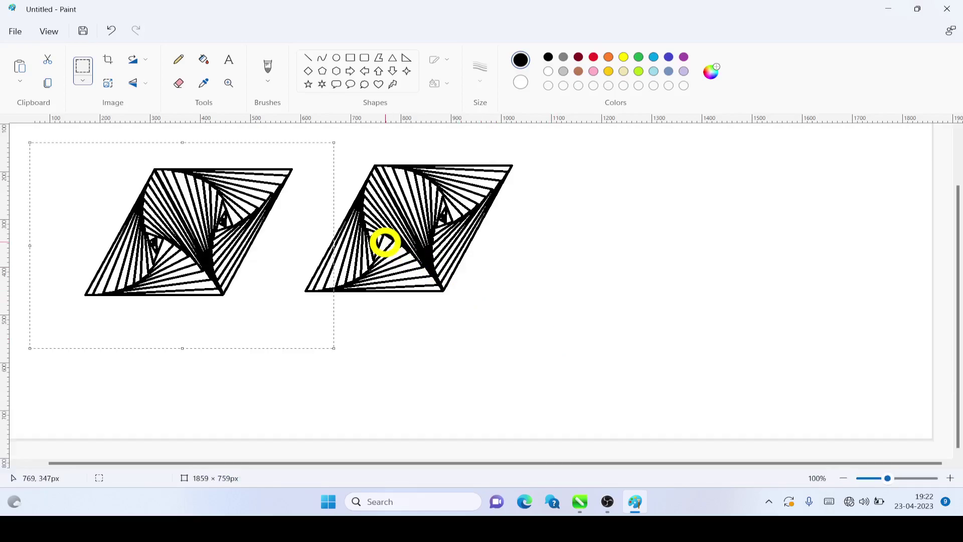
pyautogui.moveTo(211, 236)
pyautogui.mouseDown()
pyautogui.moveTo(537, 273)
pyautogui.moveTo(570, 236)
pyautogui.mouseUp()
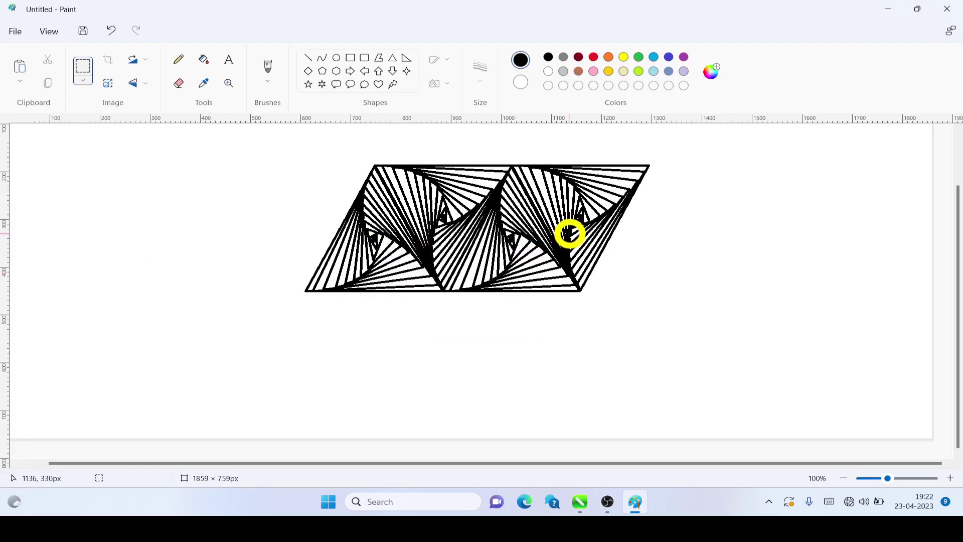
pyautogui.moveTo(570, 236); pyautogui.dragTo(569, 235)
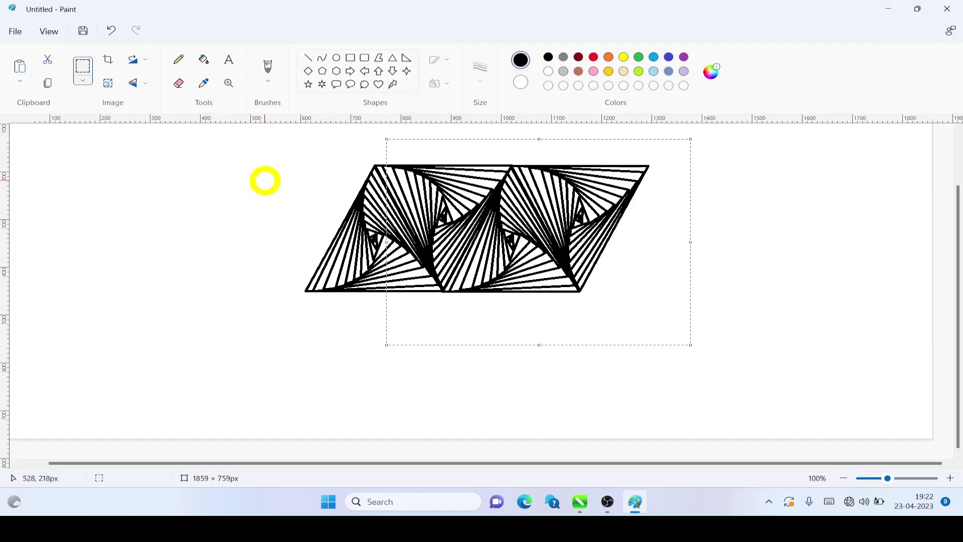
pyautogui.click(231, 138)
pyautogui.moveTo(231, 138); pyautogui.dragTo(742, 360)
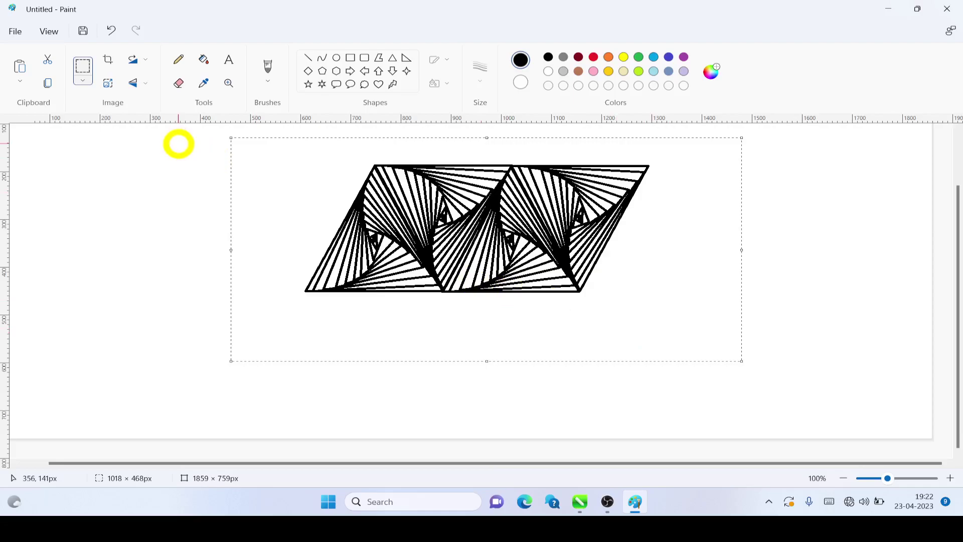
# Undo a stray paste, then copy the two-parallelogram row and place it down-left beneath the original
pyautogui.hotkey('ctrl', 'v')
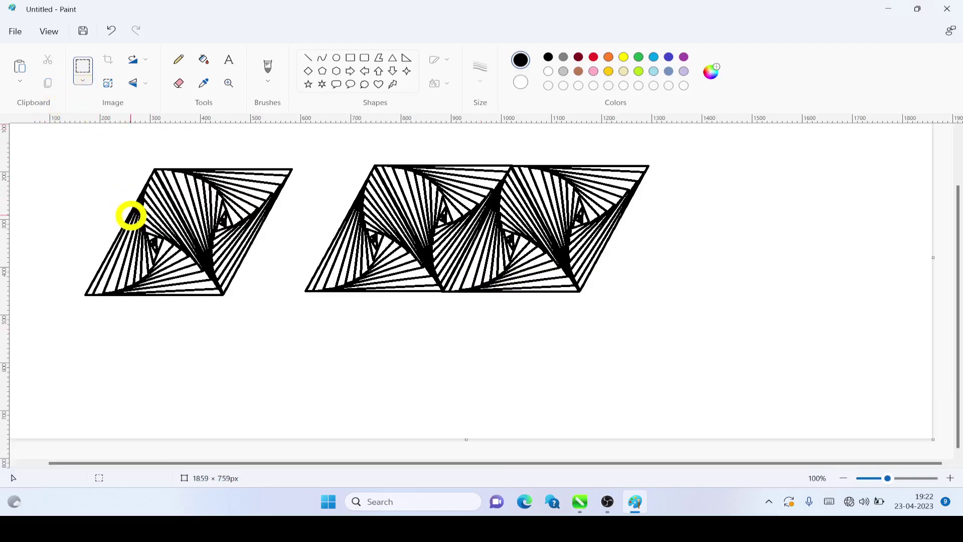
pyautogui.hotkey('ctrl', 'z')
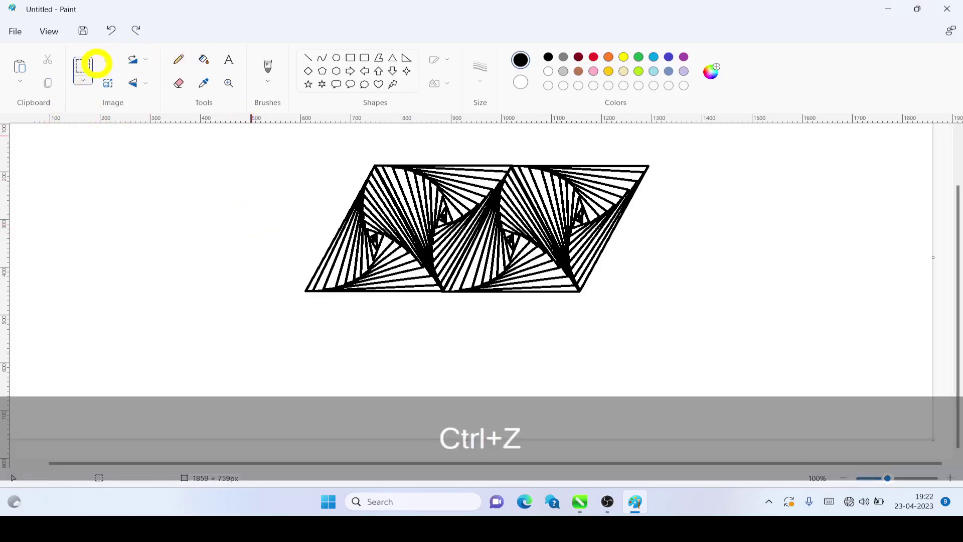
pyautogui.moveTo(262, 143)
pyautogui.mouseDown()
pyautogui.moveTo(300, 335)
pyautogui.moveTo(733, 330)
pyautogui.mouseUp()
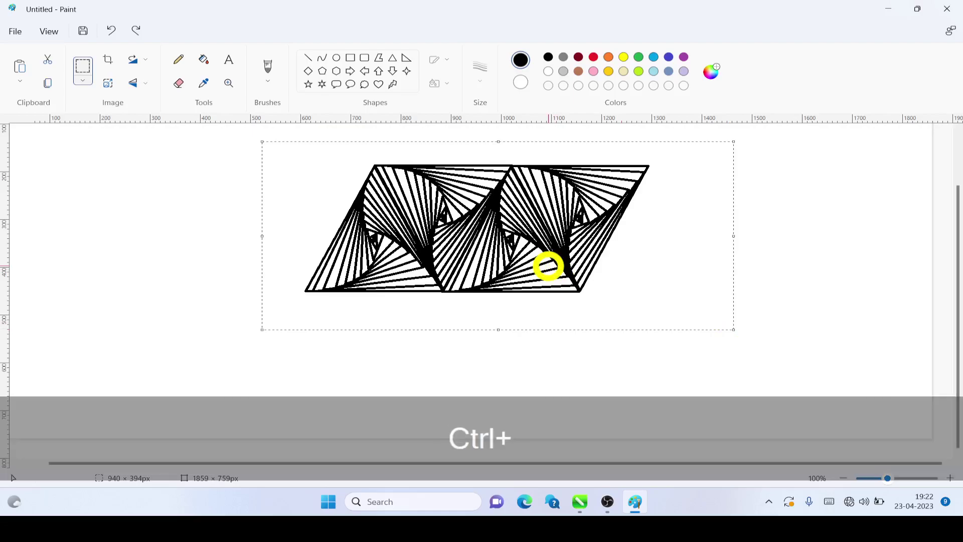
pyautogui.hotkey('ctrl', 'c')
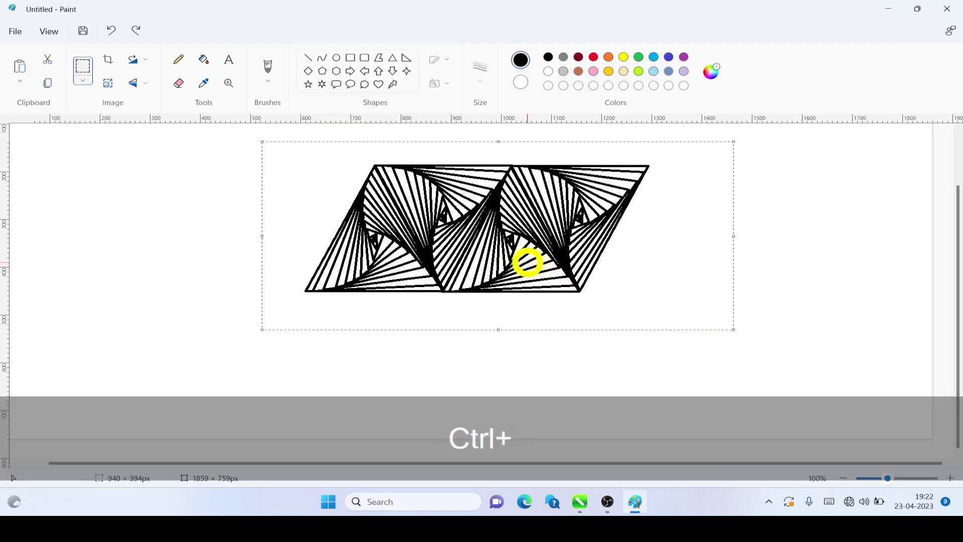
pyautogui.hotkey('ctrl', 'v')
pyautogui.moveTo(246, 230)
pyautogui.mouseDown()
pyautogui.moveTo(259, 331)
pyautogui.moveTo(318, 368)
pyautogui.moveTo(370, 381)
pyautogui.moveTo(415, 361)
pyautogui.moveTo(410, 353)
pyautogui.mouseUp()
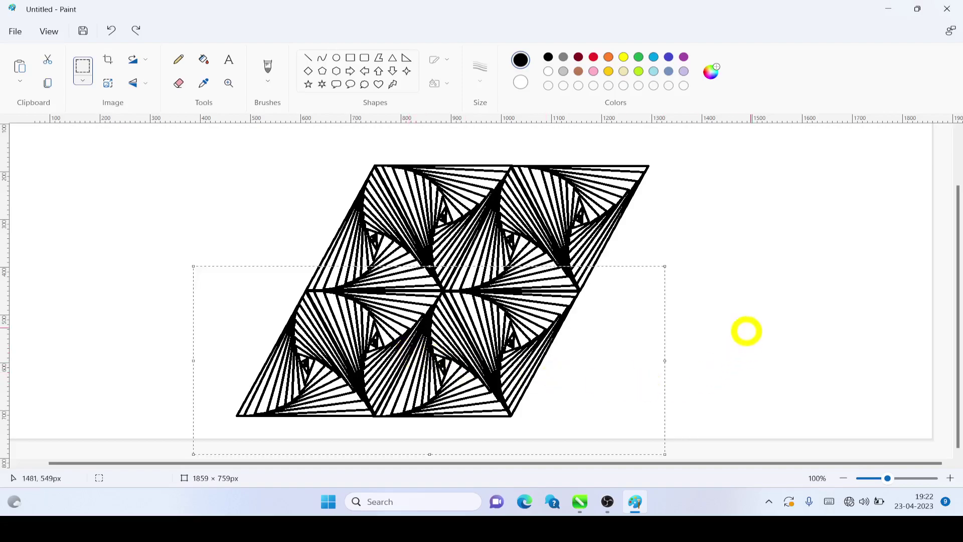
pyautogui.click(760, 313)
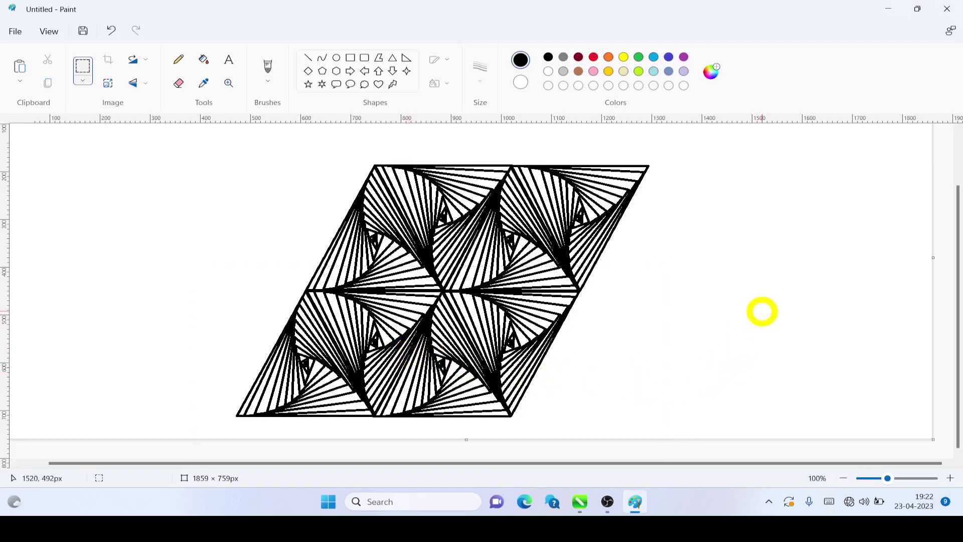